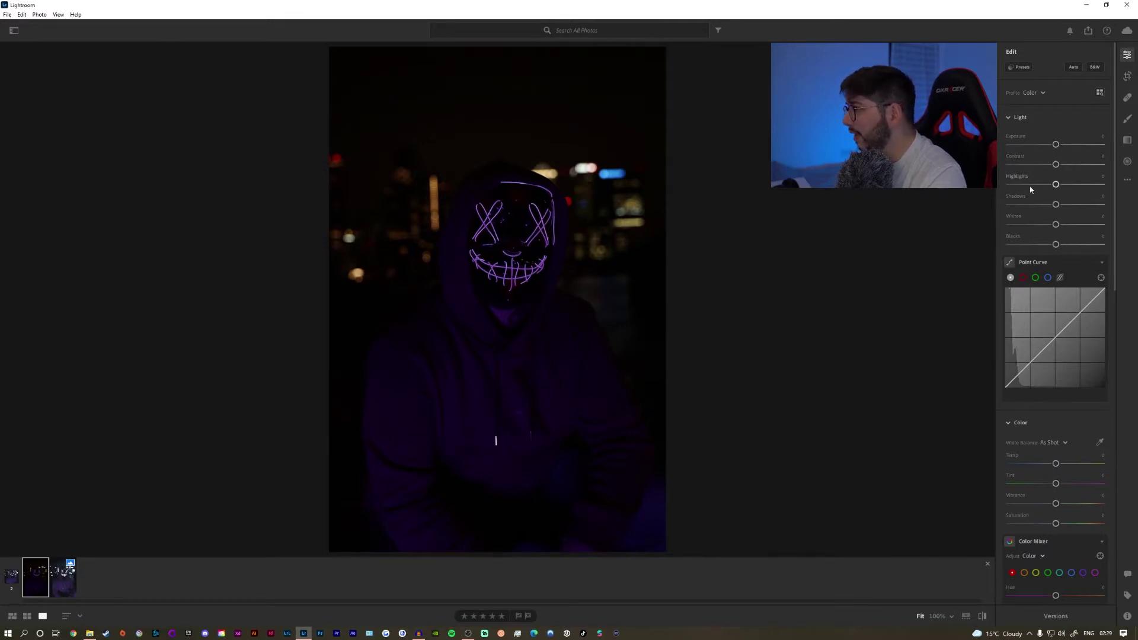
Step: Brighten the photo's tones with Highlights +100, Shadows about +56, Whites about +40 and Blacks about +19
{"action": "left_click_drag", "start_coordinate": [1056, 187], "coordinate": [1113, 188]}
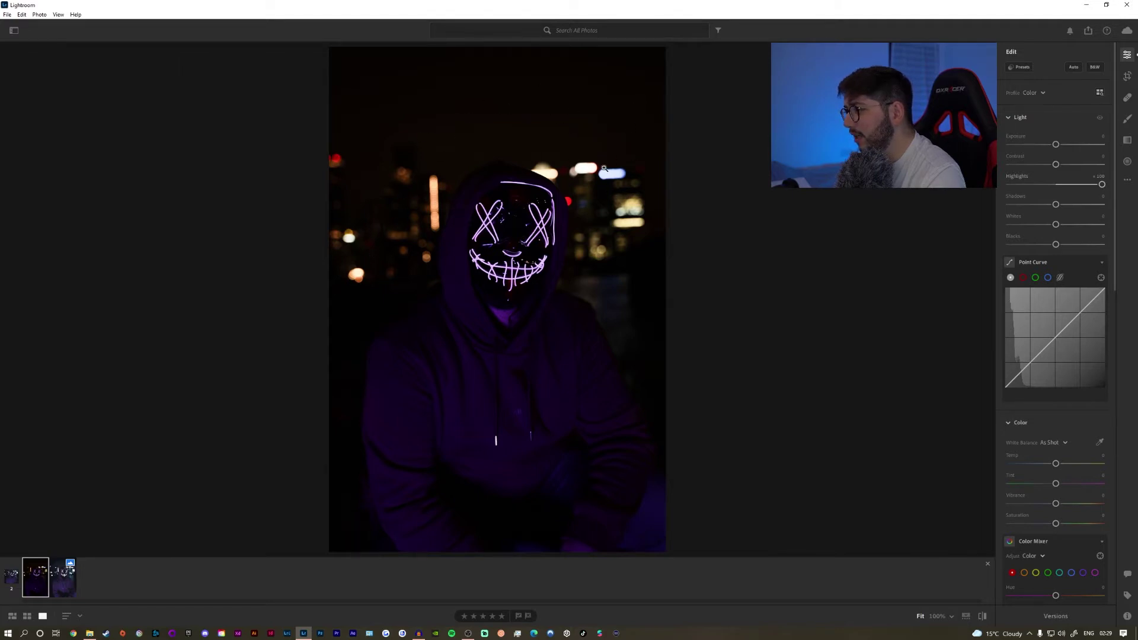
{"action": "left_click_drag", "start_coordinate": [1056, 204], "coordinate": [1081, 206]}
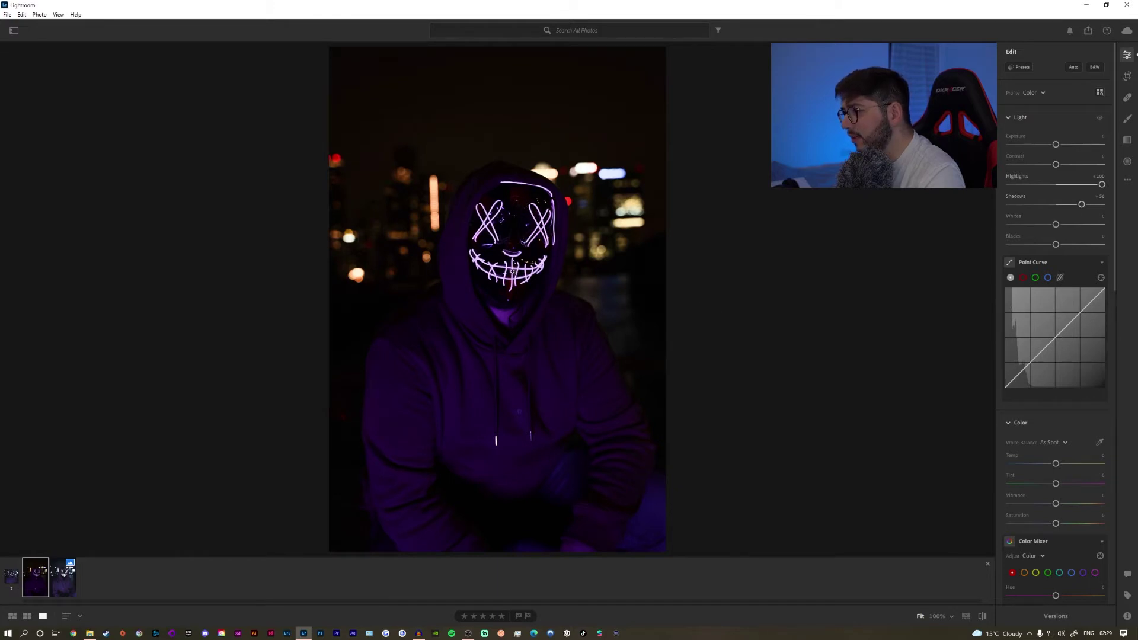
{"action": "left_click_drag", "start_coordinate": [1060, 226], "coordinate": [1077, 227]}
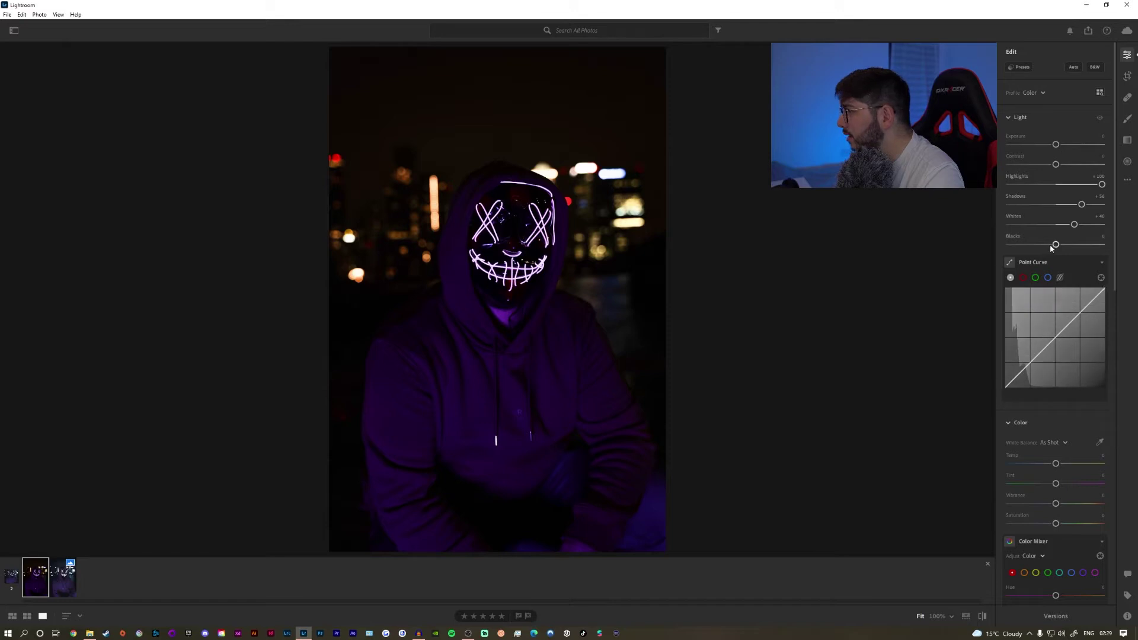
{"action": "left_click_drag", "start_coordinate": [1055, 245], "coordinate": [1066, 244]}
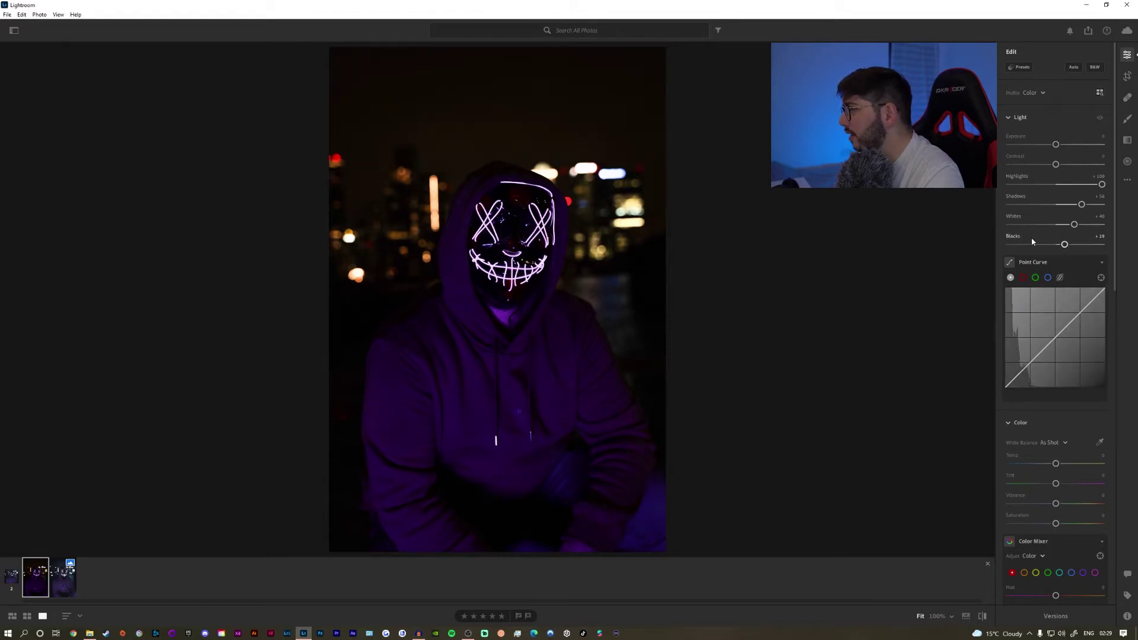
Step: Add points to the Point Curve, raising the highlights and shadows slightly and pulling the white point inward
{"action": "scroll", "coordinate": [1037, 207], "scroll_direction": "down", "scroll_amount": 4}
{"action": "scroll", "coordinate": [1036, 208], "scroll_direction": "up", "scroll_amount": 2}
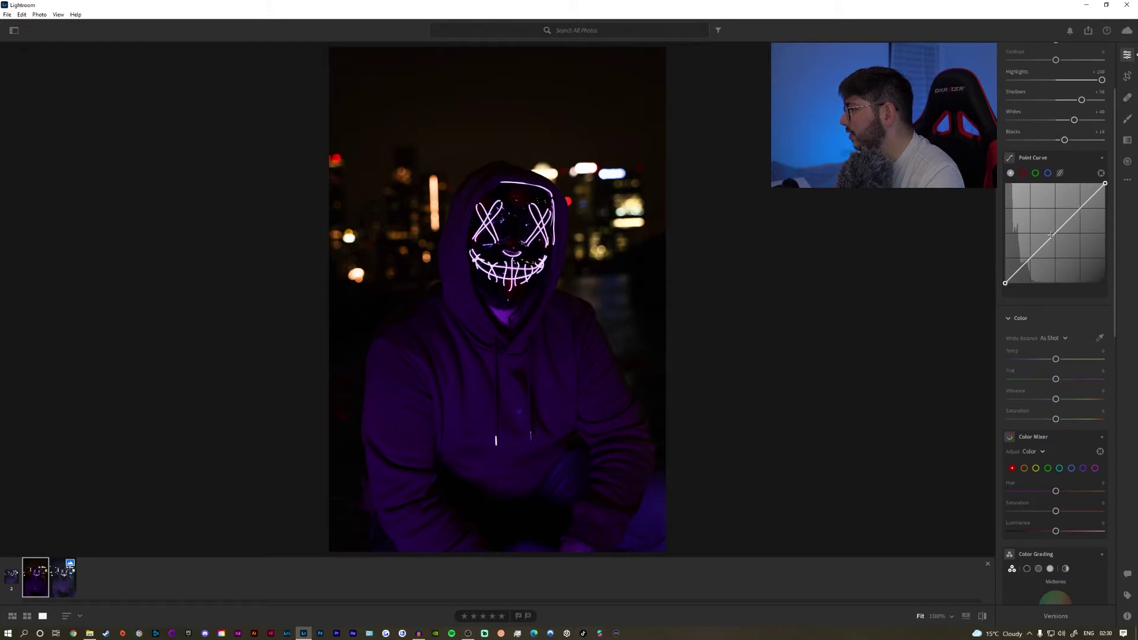
{"action": "left_click", "coordinate": [1080, 209]}
{"action": "left_click", "coordinate": [1032, 256]}
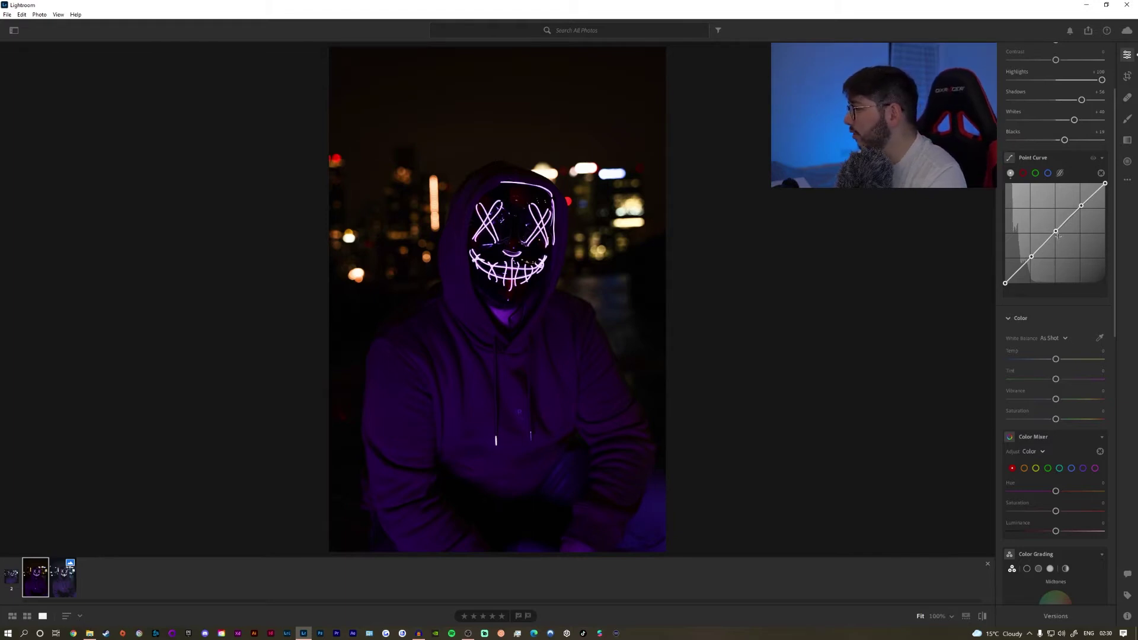
{"action": "left_click_drag", "start_coordinate": [1082, 205], "coordinate": [1100, 184]}
{"action": "mouse_move", "coordinate": [1032, 256]}
{"action": "left_mouse_down"}
{"action": "mouse_move", "coordinate": [1055, 232]}
{"action": "mouse_move", "coordinate": [1027, 259]}
{"action": "left_mouse_up"}
{"action": "scroll", "coordinate": [1062, 317], "scroll_direction": "up", "scroll_amount": 3}
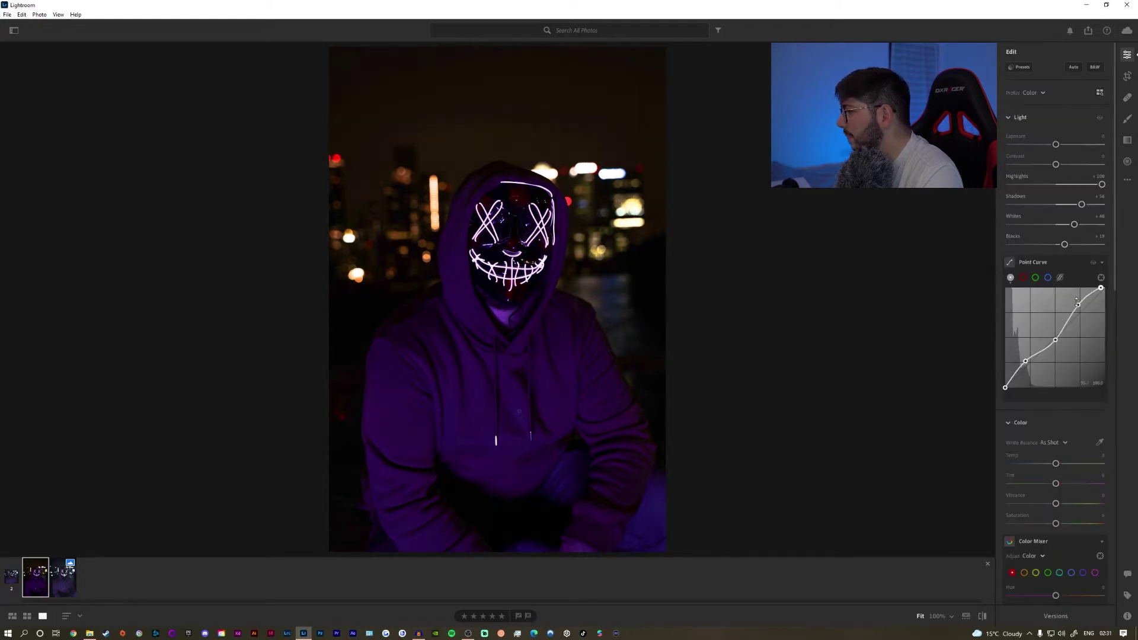
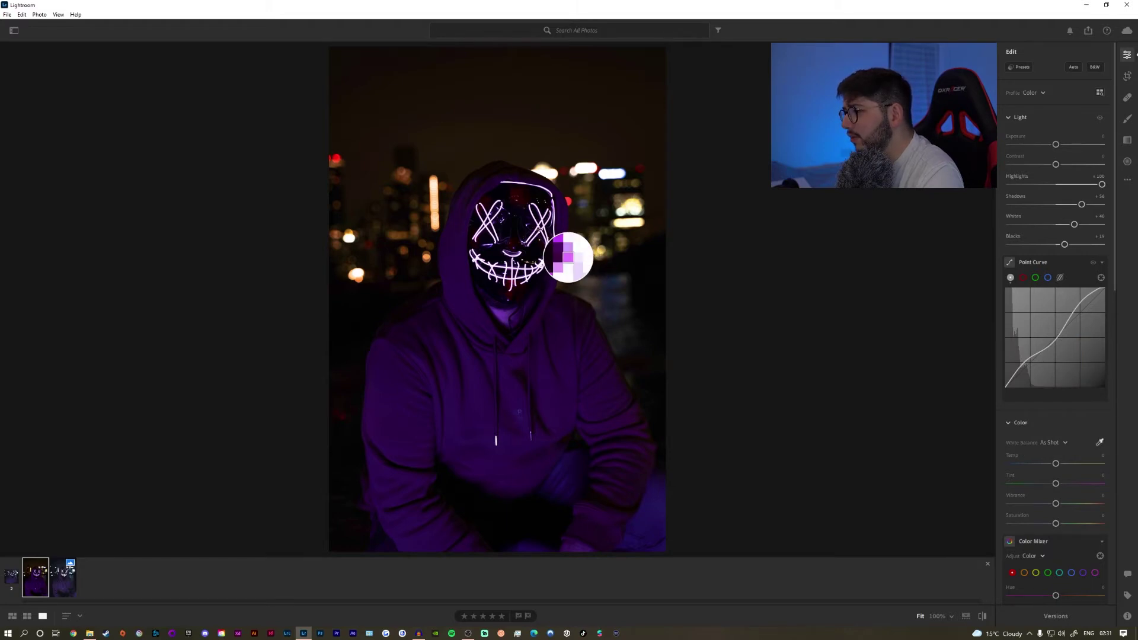
Step: Sample the white balance from the bright white building light above the hood and warm the temperature to about +30
{"action": "left_click", "coordinate": [582, 166]}
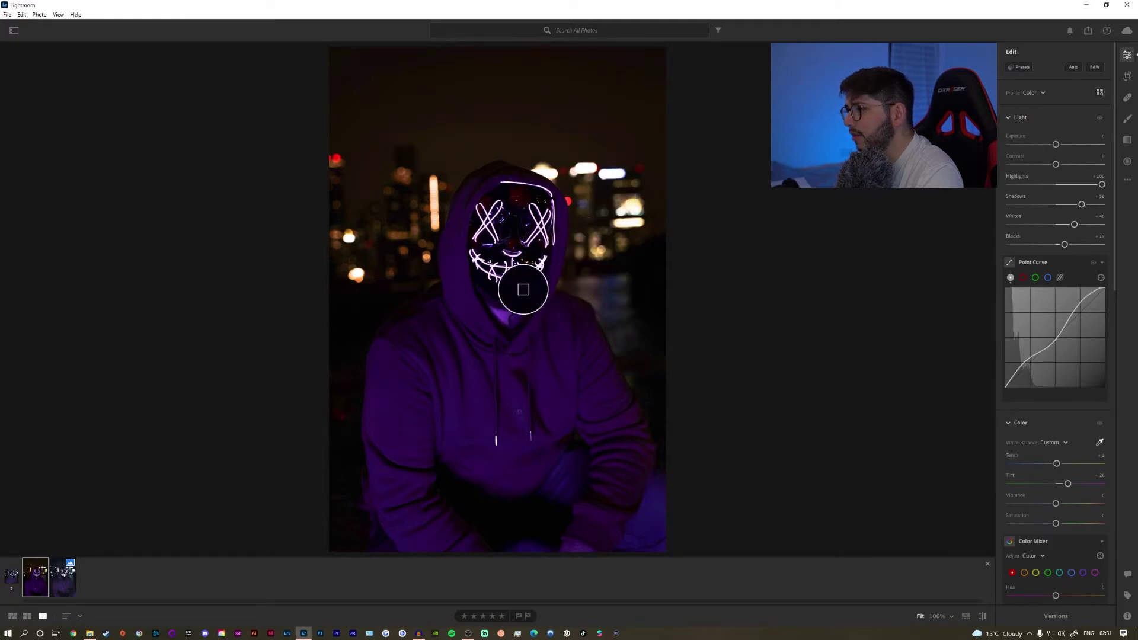
{"action": "key", "text": "ctrl+z"}
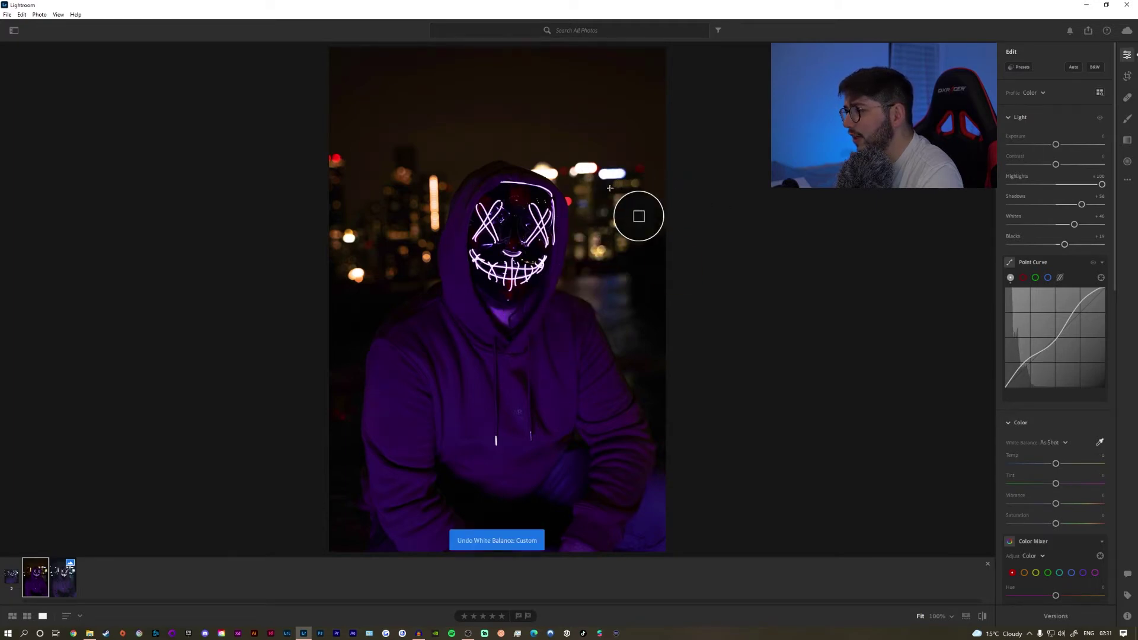
{"action": "left_click", "coordinate": [582, 166]}
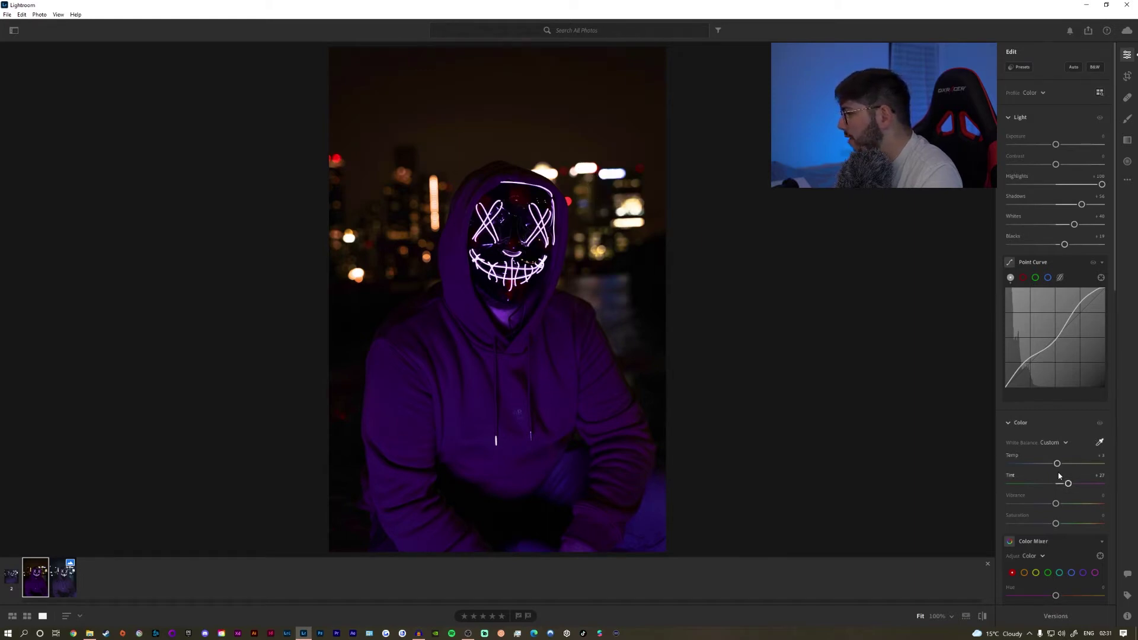
{"action": "left_click_drag", "start_coordinate": [1058, 465], "coordinate": [1067, 461]}
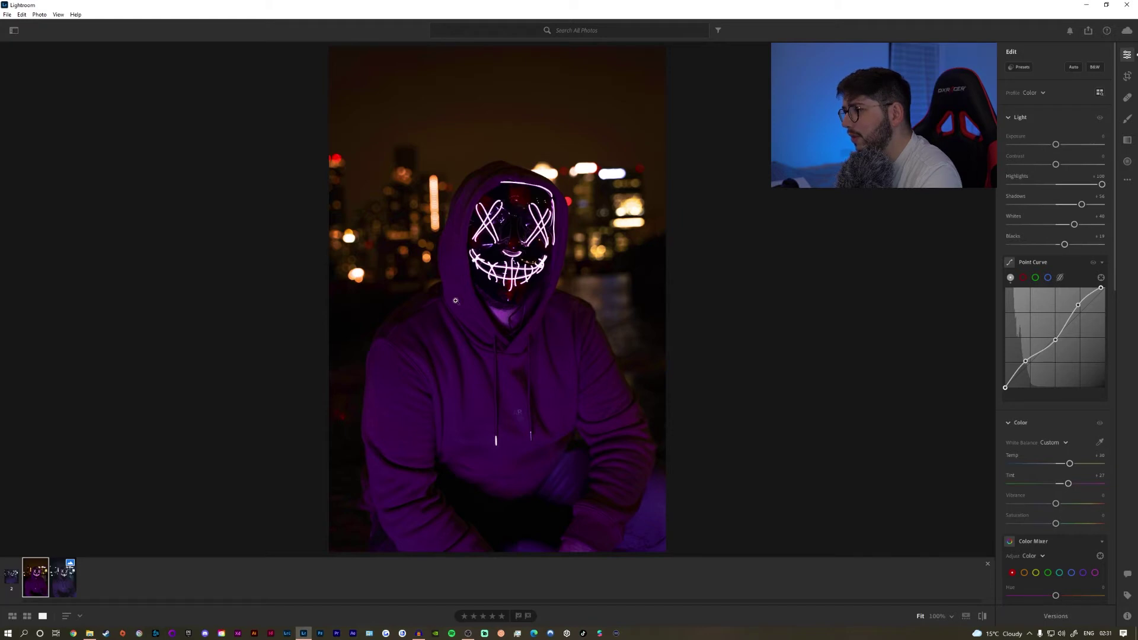
Step: Raise the red saturation in the Color Mixer to about +22 and compare the photo with the finished reference edit
{"action": "scroll", "coordinate": [1055, 483], "scroll_direction": "down", "scroll_amount": 3}
{"action": "mouse_move", "coordinate": [1056, 406]}
{"action": "left_mouse_down"}
{"action": "mouse_move", "coordinate": [1011, 407]}
{"action": "mouse_move", "coordinate": [1077, 410]}
{"action": "mouse_move", "coordinate": [1066, 415]}
{"action": "left_mouse_up"}
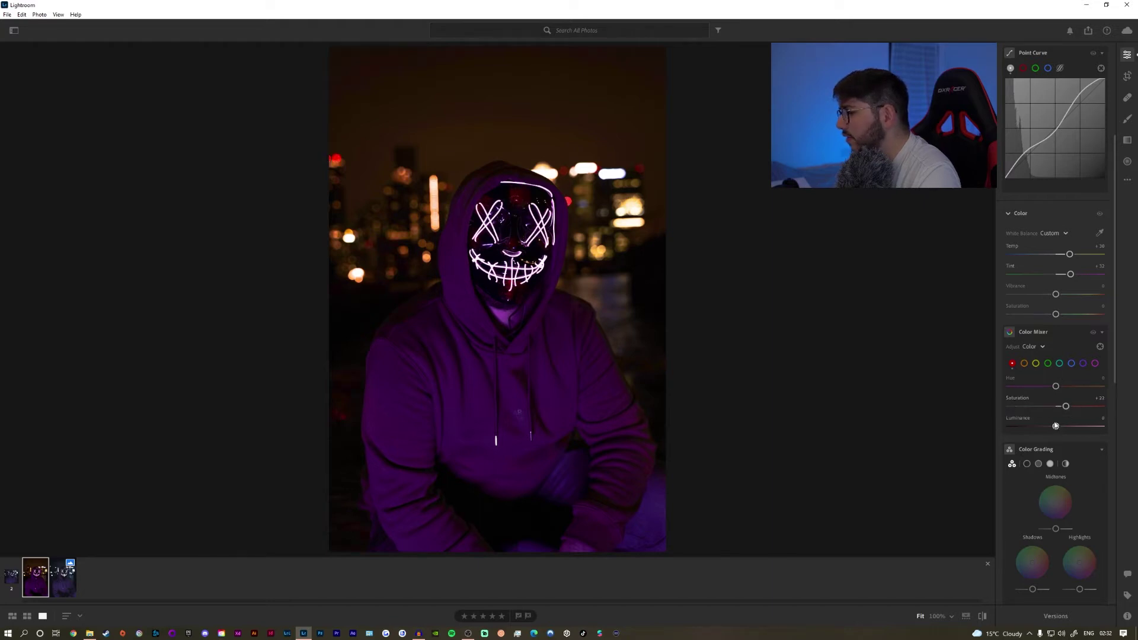
{"action": "left_click", "coordinate": [59, 592]}
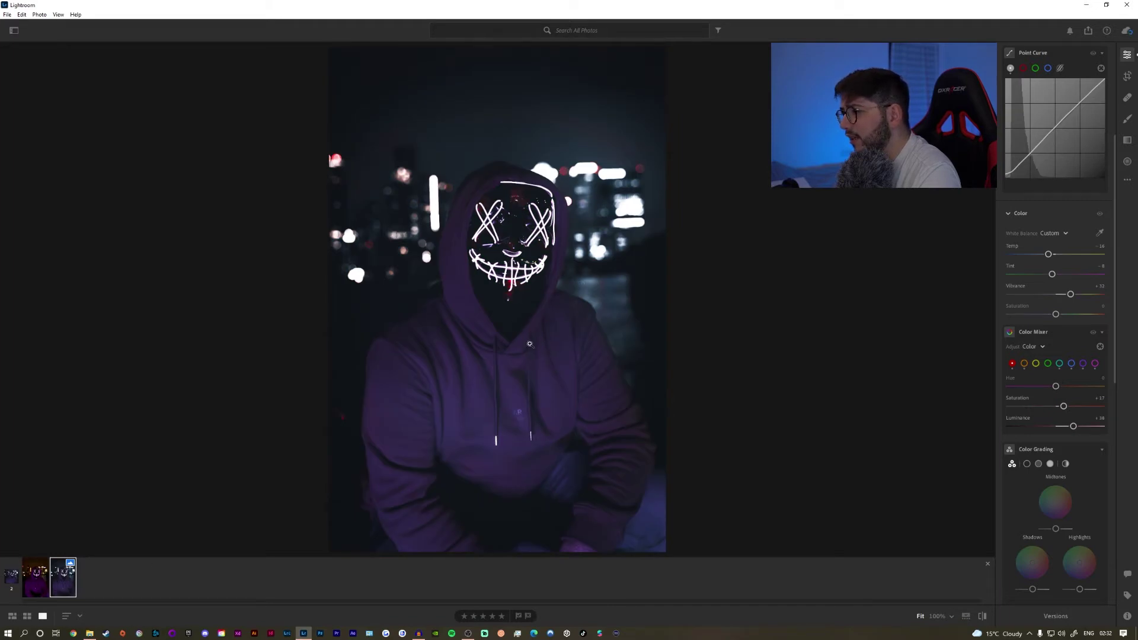
{"action": "left_click", "coordinate": [35, 577]}
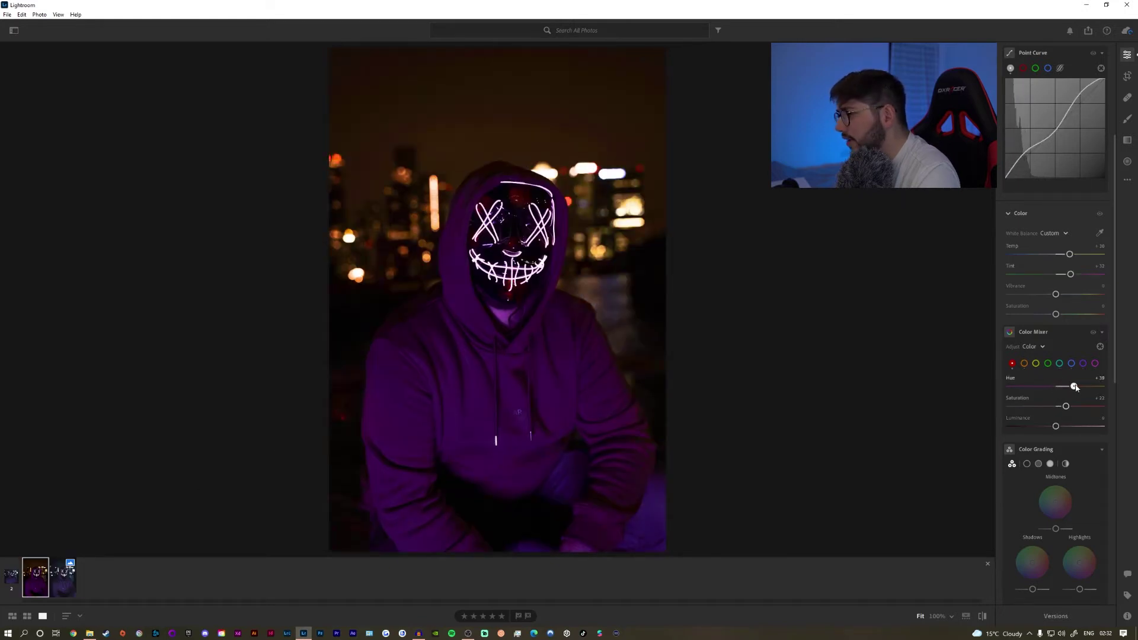
{"action": "key", "text": "ctrl+z"}
{"action": "mouse_move", "coordinate": [1056, 427]}
{"action": "left_mouse_down"}
{"action": "mouse_move", "coordinate": [1084, 427]}
{"action": "mouse_move", "coordinate": [1043, 423]}
{"action": "mouse_move", "coordinate": [1059, 426]}
{"action": "left_mouse_up"}
{"action": "double_click", "coordinate": [1060, 416]}
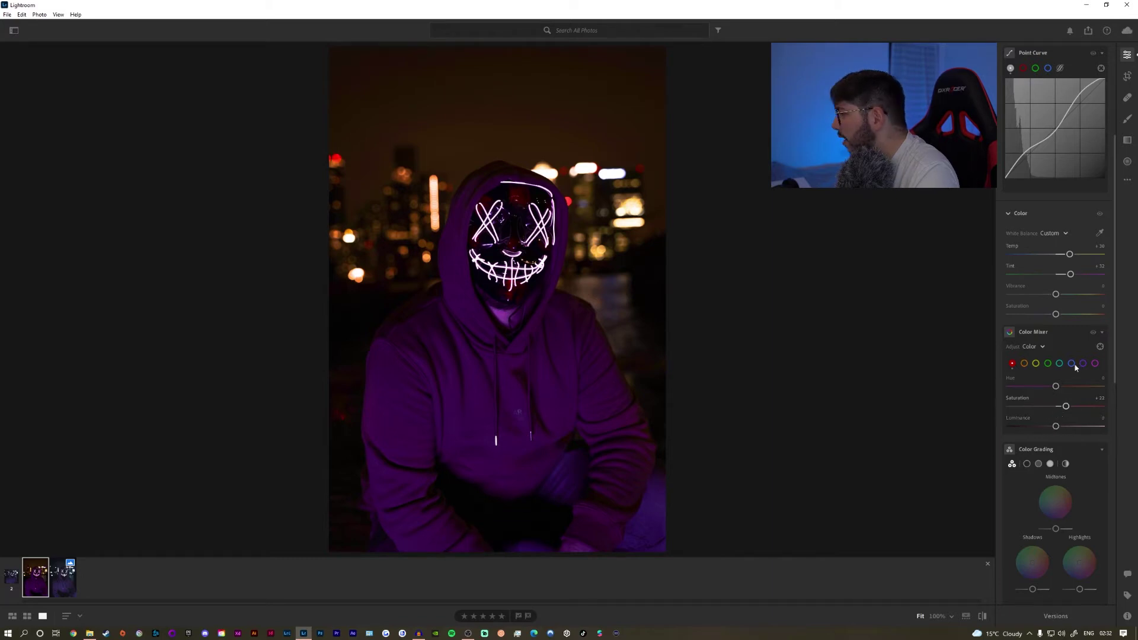
Step: Adjust the purples in the Color Mixer to hue −13, saturation about −38 and luminance about +28
{"action": "left_click", "coordinate": [1082, 363]}
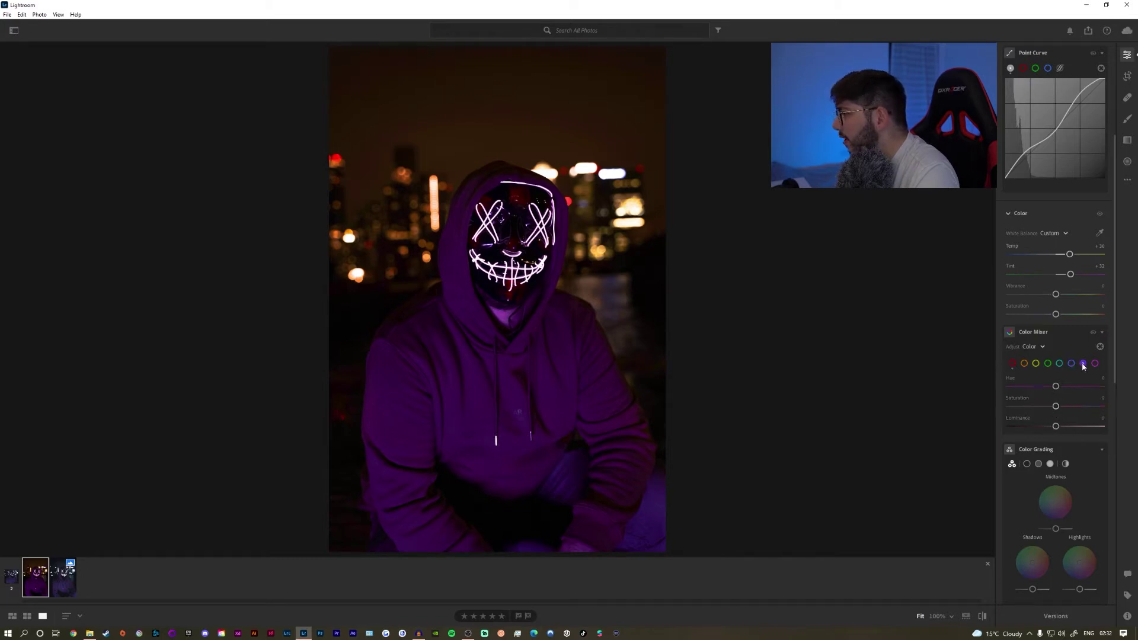
{"action": "left_click_drag", "start_coordinate": [1056, 407], "coordinate": [1071, 426]}
{"action": "left_click_drag", "start_coordinate": [1059, 388], "coordinate": [1047, 389]}
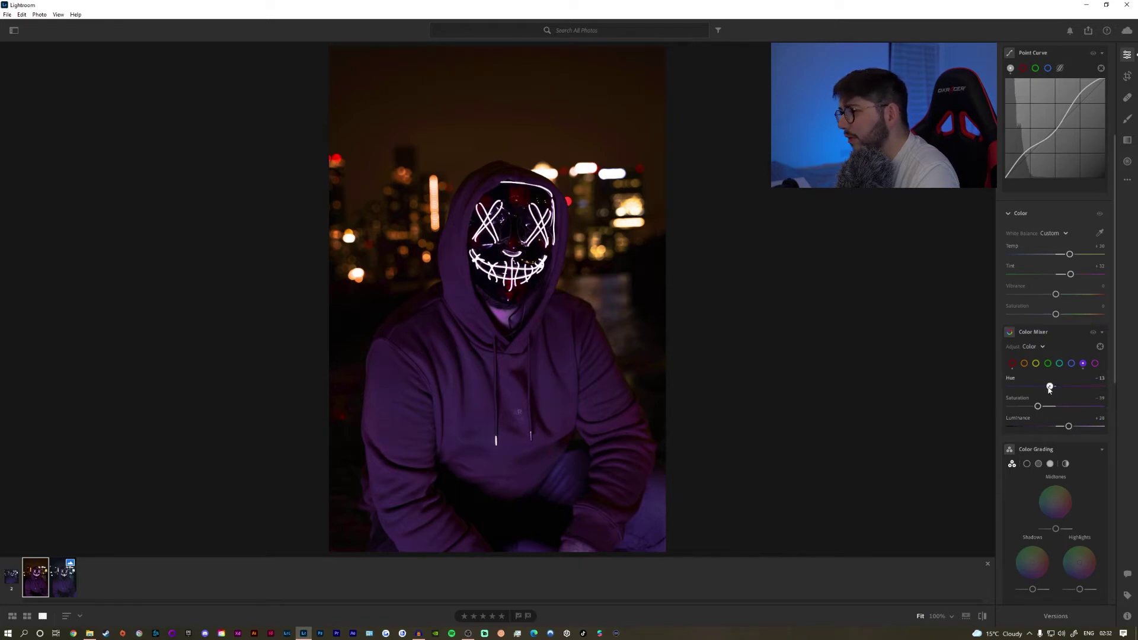
Step: Fully desaturate the oranges, raise their luminance and shift their hue to the minimum, and set the yellow saturation to −100
{"action": "left_click", "coordinate": [1096, 364]}
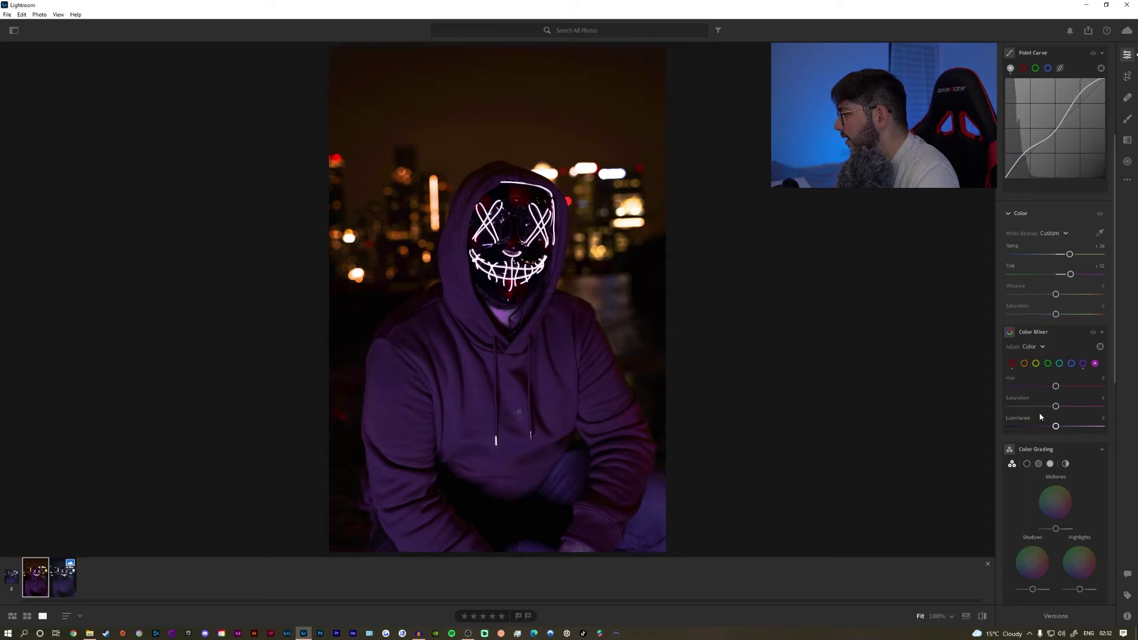
{"action": "left_click", "coordinate": [1024, 364]}
{"action": "left_click_drag", "start_coordinate": [1057, 409], "coordinate": [991, 385]}
{"action": "mouse_move", "coordinate": [1056, 426]}
{"action": "left_mouse_down"}
{"action": "mouse_move", "coordinate": [1084, 427]}
{"action": "mouse_move", "coordinate": [1070, 425]}
{"action": "left_mouse_up"}
{"action": "left_click_drag", "start_coordinate": [1056, 386], "coordinate": [999, 392]}
{"action": "left_click", "coordinate": [1036, 363]}
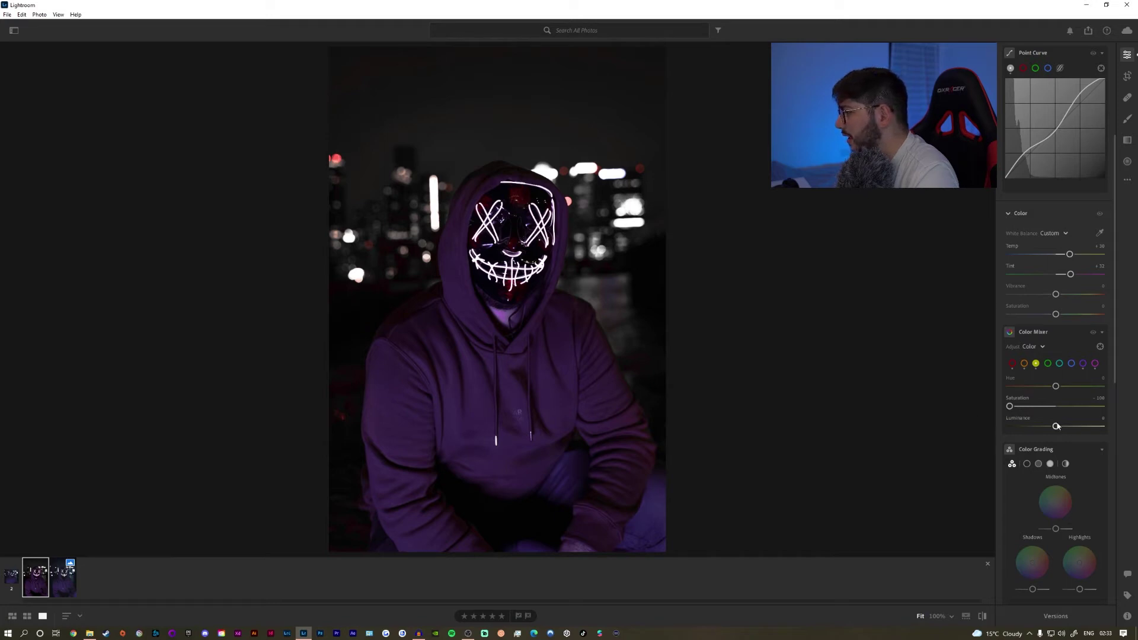
Step: Adjust the aquas in the Color Mixer to hue about −34, saturation about −13 and luminance about +21
{"action": "scroll", "coordinate": [1056, 427], "scroll_direction": "down", "scroll_amount": 3}
{"action": "left_click", "coordinate": [1060, 281]}
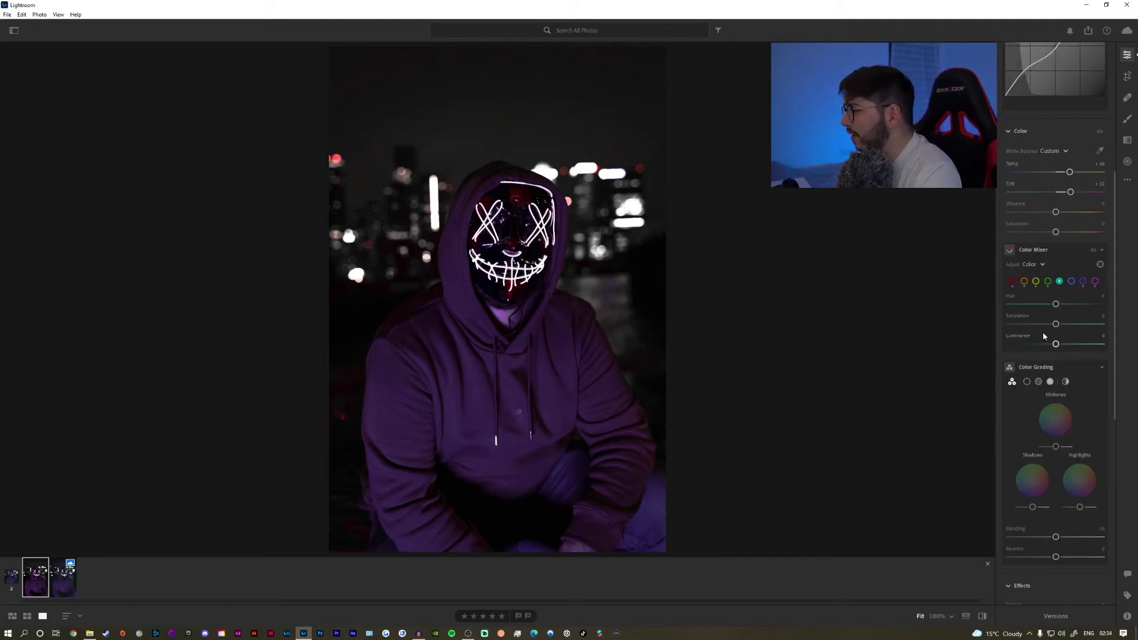
{"action": "mouse_move", "coordinate": [1056, 323]}
{"action": "left_mouse_down"}
{"action": "mouse_move", "coordinate": [1030, 324]}
{"action": "mouse_move", "coordinate": [1052, 324]}
{"action": "left_mouse_up"}
{"action": "key", "text": "ctrl+z"}
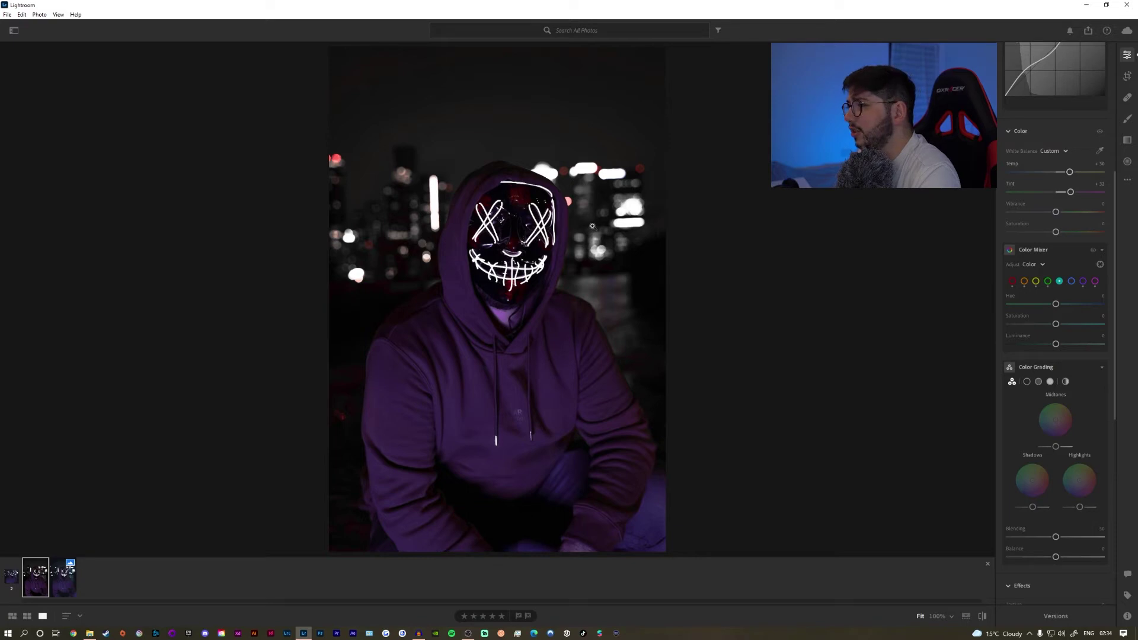
{"action": "mouse_move", "coordinate": [1056, 304]}
{"action": "left_mouse_down"}
{"action": "mouse_move", "coordinate": [1040, 304]}
{"action": "mouse_move", "coordinate": [1050, 323]}
{"action": "left_mouse_up"}
{"action": "mouse_move", "coordinate": [1056, 344]}
{"action": "left_mouse_down"}
{"action": "mouse_move", "coordinate": [1085, 346]}
{"action": "mouse_move", "coordinate": [1047, 347]}
{"action": "mouse_move", "coordinate": [1064, 350]}
{"action": "left_mouse_up"}
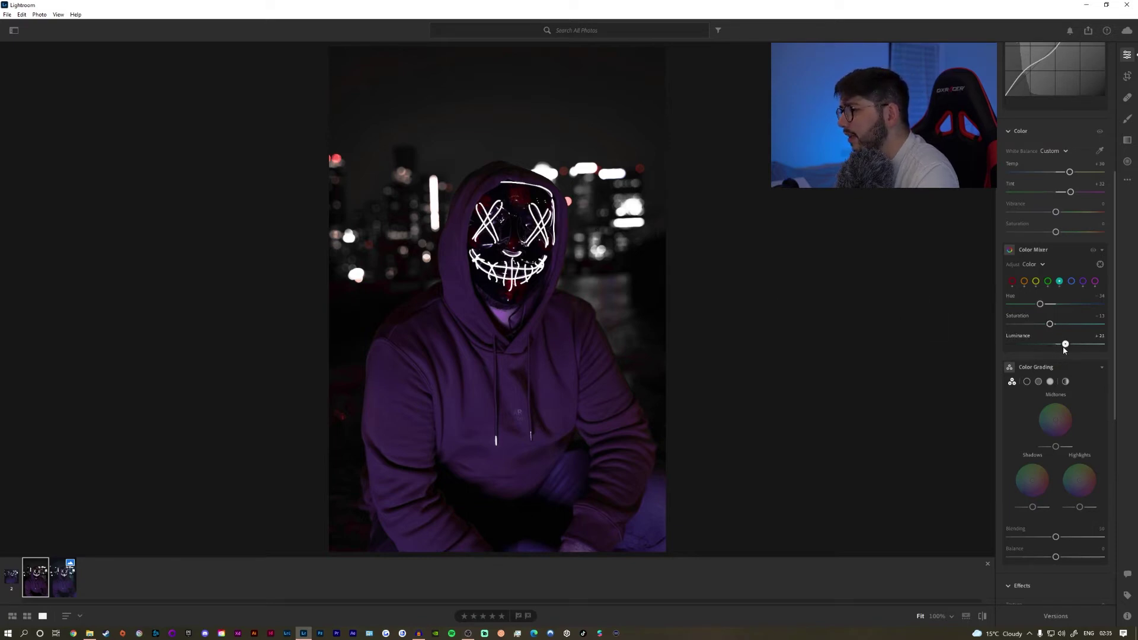
Step: Adjust the blues in the Color Mixer to hue about −20, saturation about −32 and luminance about +16
{"action": "left_click", "coordinate": [1072, 281]}
{"action": "mouse_move", "coordinate": [1056, 324]}
{"action": "left_mouse_down"}
{"action": "mouse_move", "coordinate": [1017, 321]}
{"action": "mouse_move", "coordinate": [1072, 344]}
{"action": "mouse_move", "coordinate": [1037, 352]}
{"action": "mouse_move", "coordinate": [1063, 345]}
{"action": "left_mouse_up"}
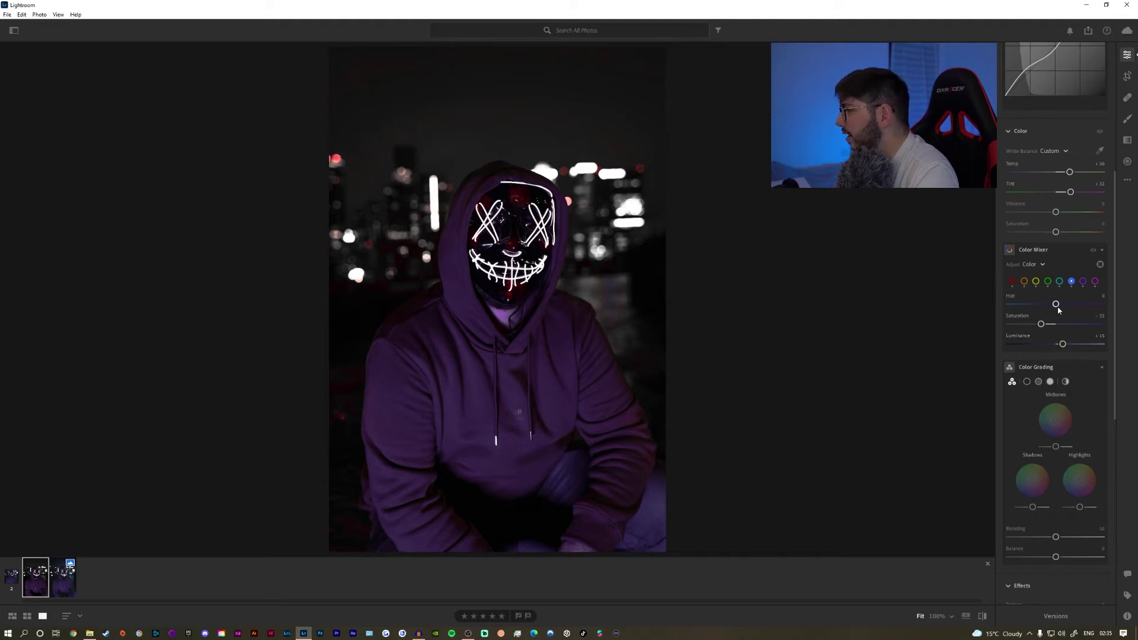
{"action": "mouse_move", "coordinate": [1058, 306]}
{"action": "left_mouse_down"}
{"action": "mouse_move", "coordinate": [1031, 304]}
{"action": "mouse_move", "coordinate": [1046, 304]}
{"action": "left_mouse_up"}
{"action": "scroll", "coordinate": [1059, 267], "scroll_direction": "up", "scroll_amount": 5}
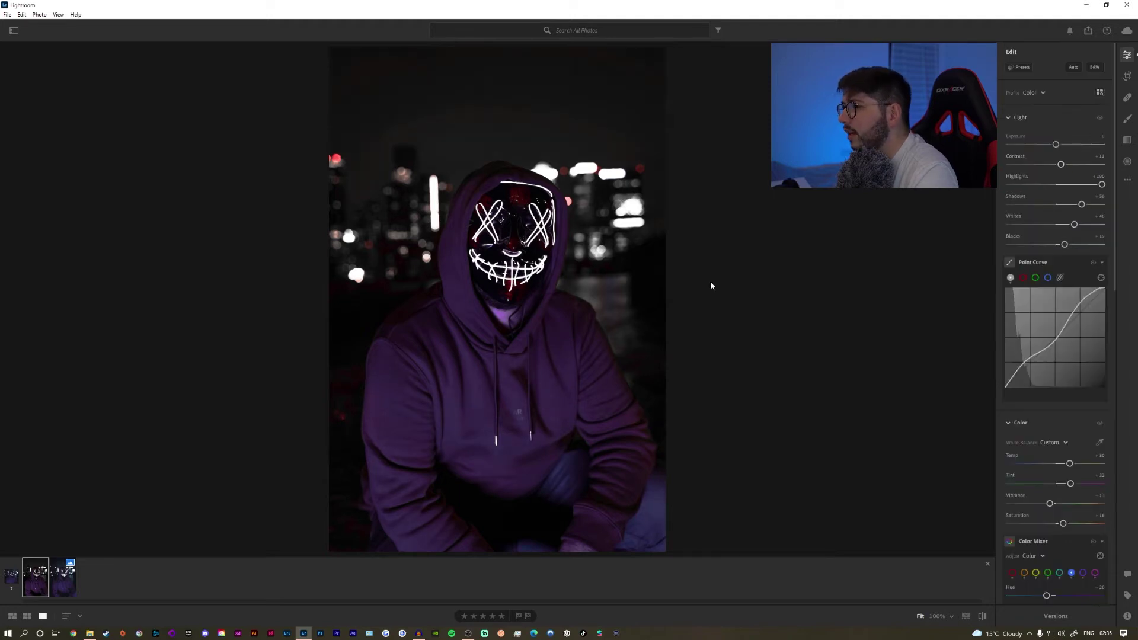
Step: Compare the current edit with the finished reference version and with its unedited original
{"action": "left_click", "coordinate": [67, 587]}
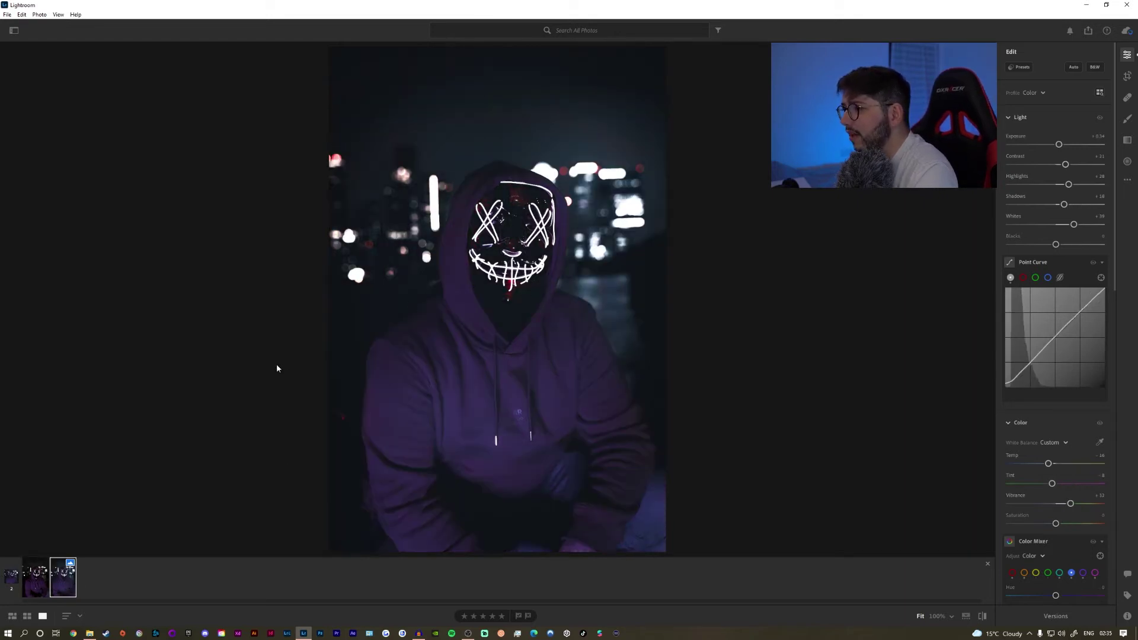
{"action": "left_click", "coordinate": [40, 586]}
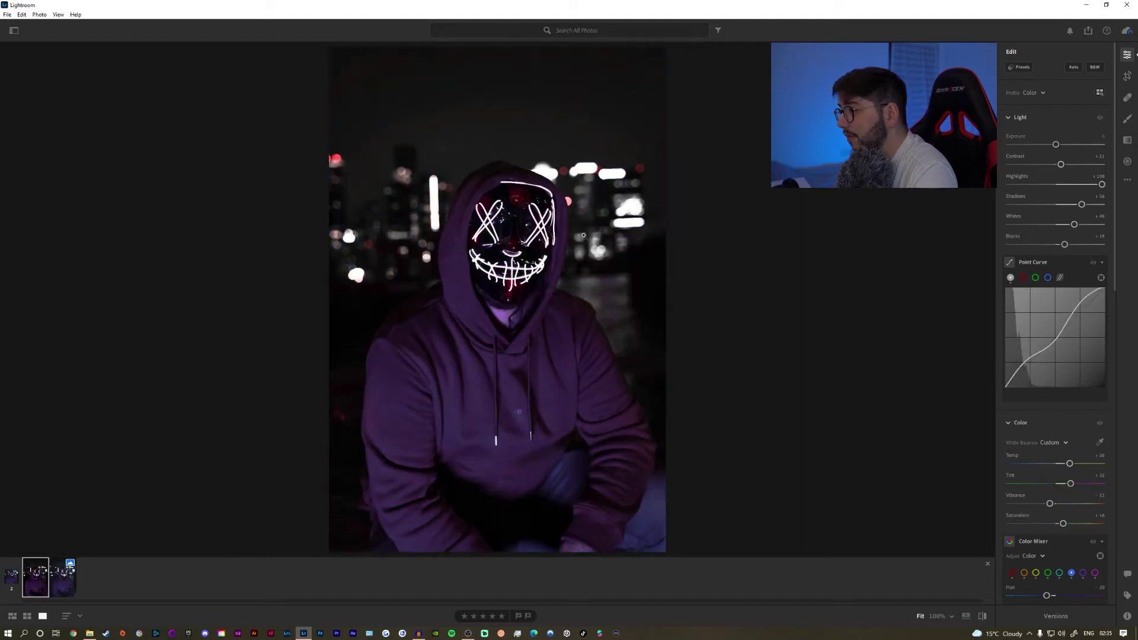
{"action": "key", "text": "backslash"}
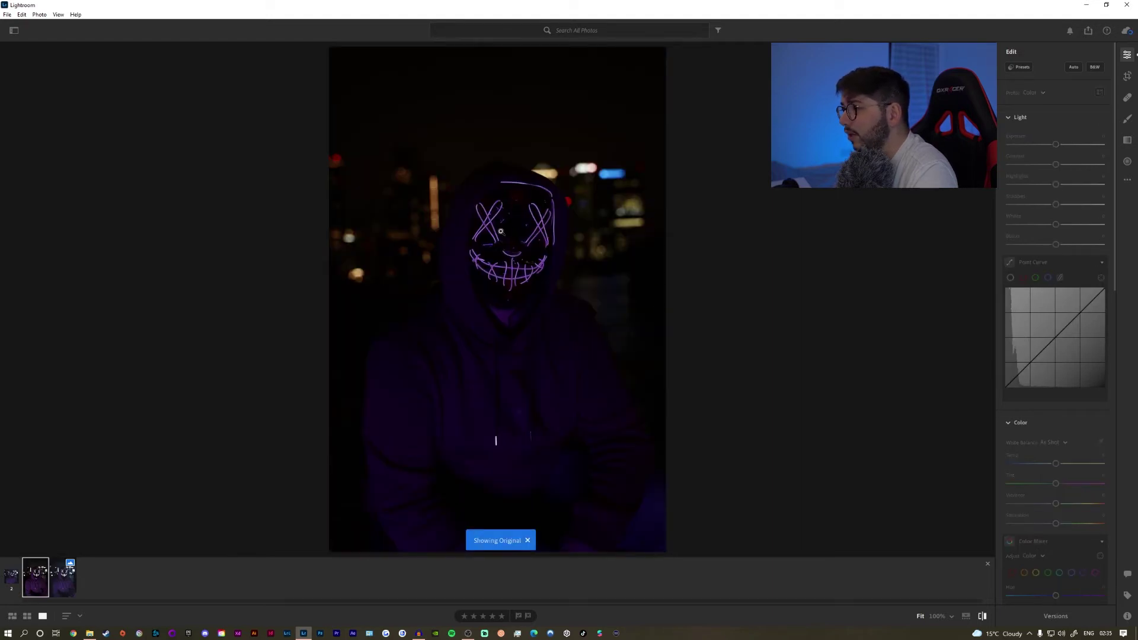
{"action": "key", "text": "backslash"}
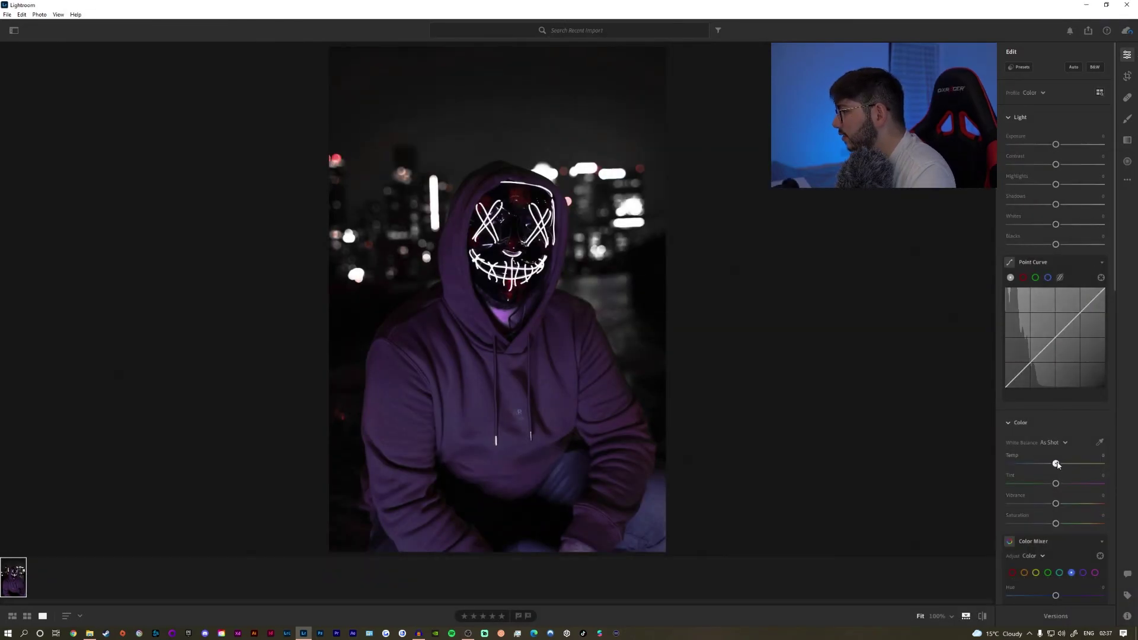
Step: Cool the re-imported photo's white balance temperature to about −19
{"action": "left_click_drag", "start_coordinate": [1057, 464], "coordinate": [1048, 465]}
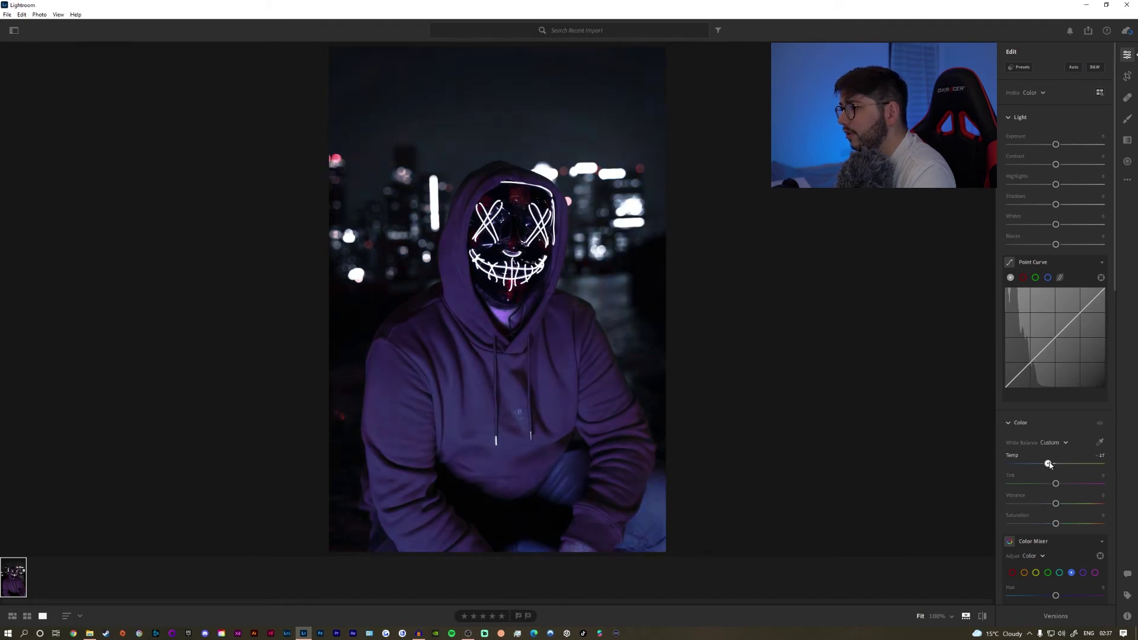
{"action": "scroll", "coordinate": [1049, 465], "scroll_direction": "down", "scroll_amount": 3}
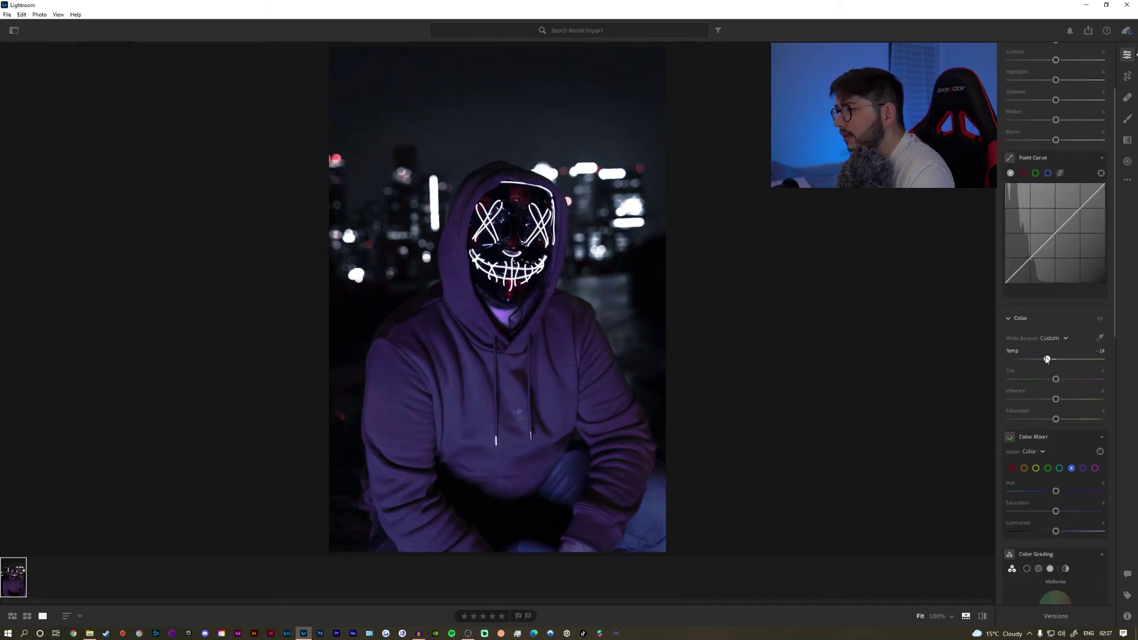
Step: Set the purple saturation to −47 and increase the blue saturation in the Color Mixer
{"action": "scroll", "coordinate": [1056, 415], "scroll_direction": "down", "scroll_amount": 3}
{"action": "left_click", "coordinate": [1083, 364]}
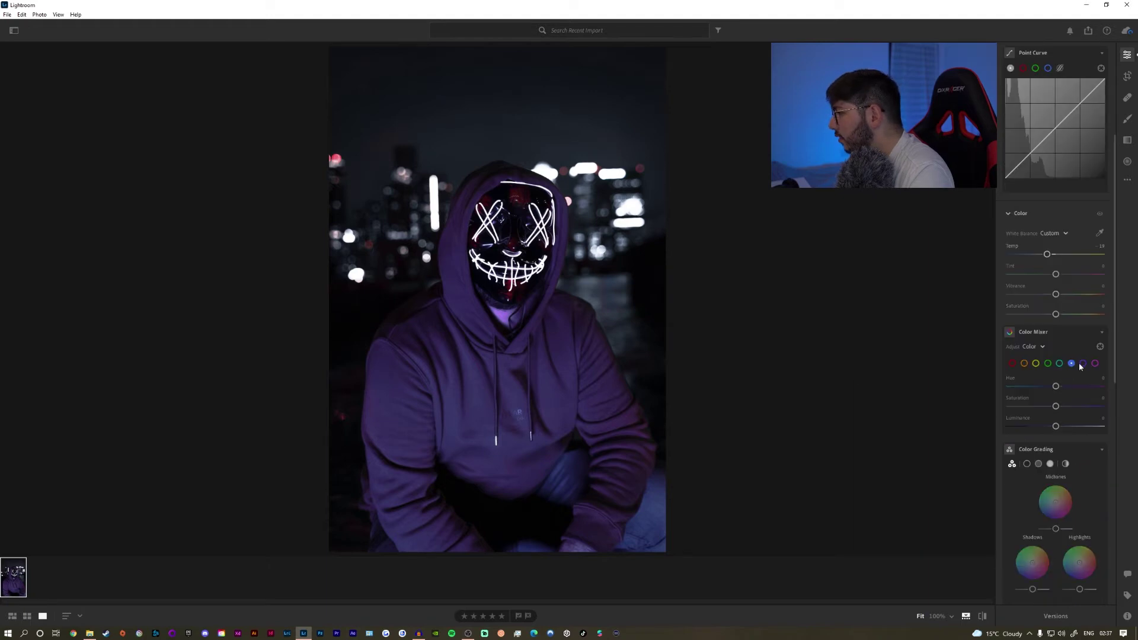
{"action": "left_click_drag", "start_coordinate": [1056, 406], "coordinate": [1035, 407]}
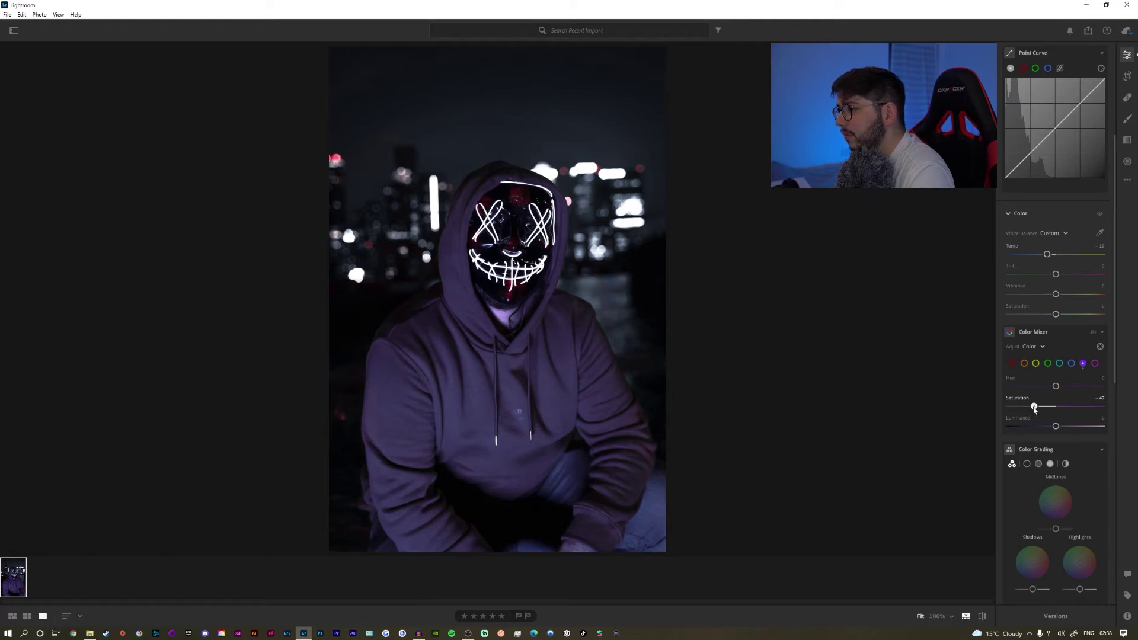
{"action": "left_click", "coordinate": [1072, 364]}
{"action": "left_click_drag", "start_coordinate": [1057, 407], "coordinate": [1082, 408]}
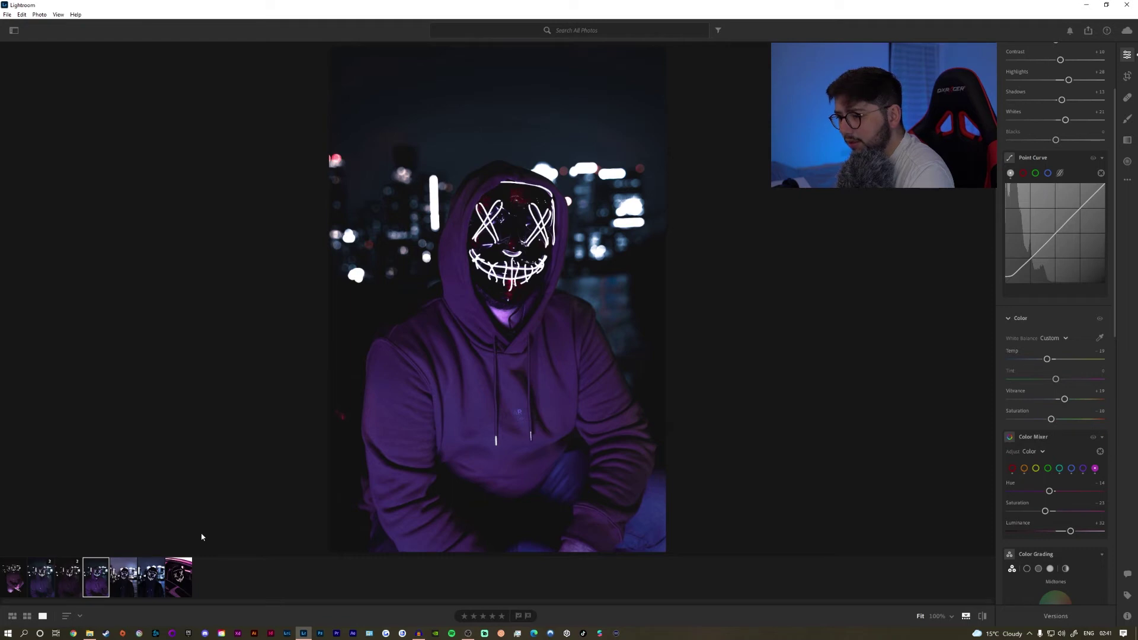
{"action": "scroll", "coordinate": [1045, 251], "scroll_direction": "up", "scroll_amount": 3}
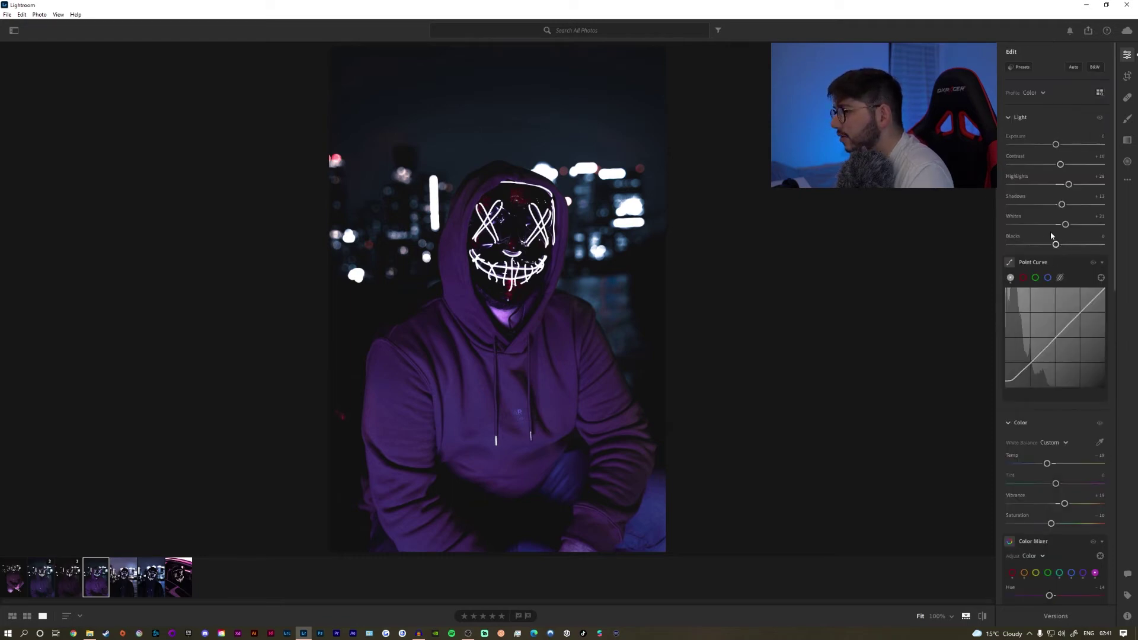
Step: Lower the blacks to −7 and the highlights to about +18, and compare the result with the finished reference version
{"action": "left_click_drag", "start_coordinate": [1056, 245], "coordinate": [1053, 244]}
{"action": "left_click_drag", "start_coordinate": [1069, 185], "coordinate": [1065, 185]}
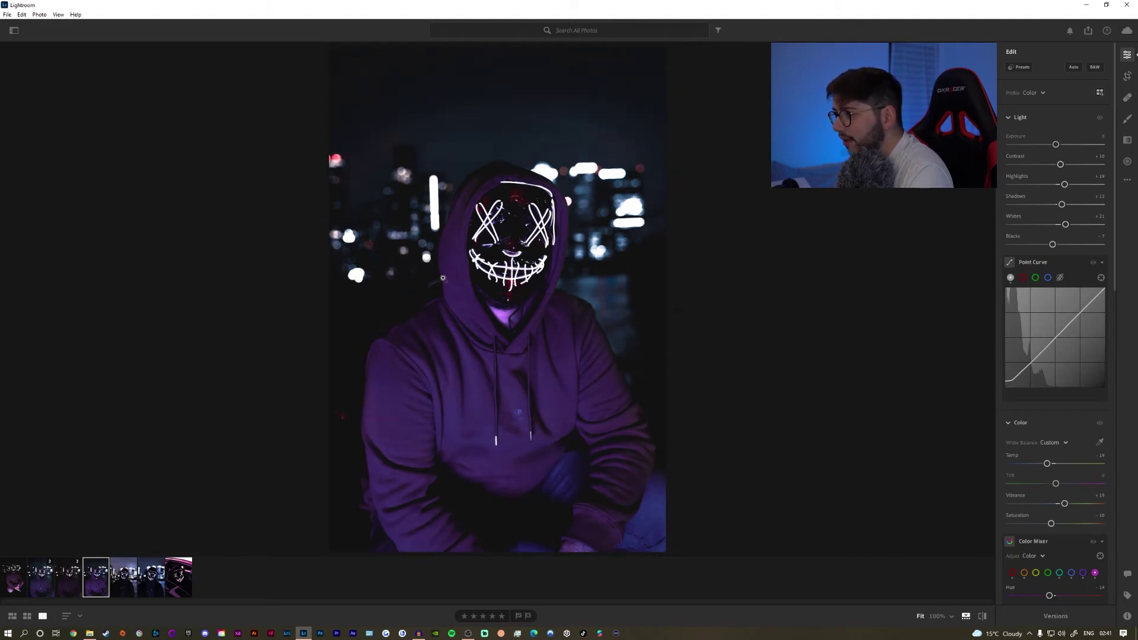
{"action": "left_click", "coordinate": [52, 576]}
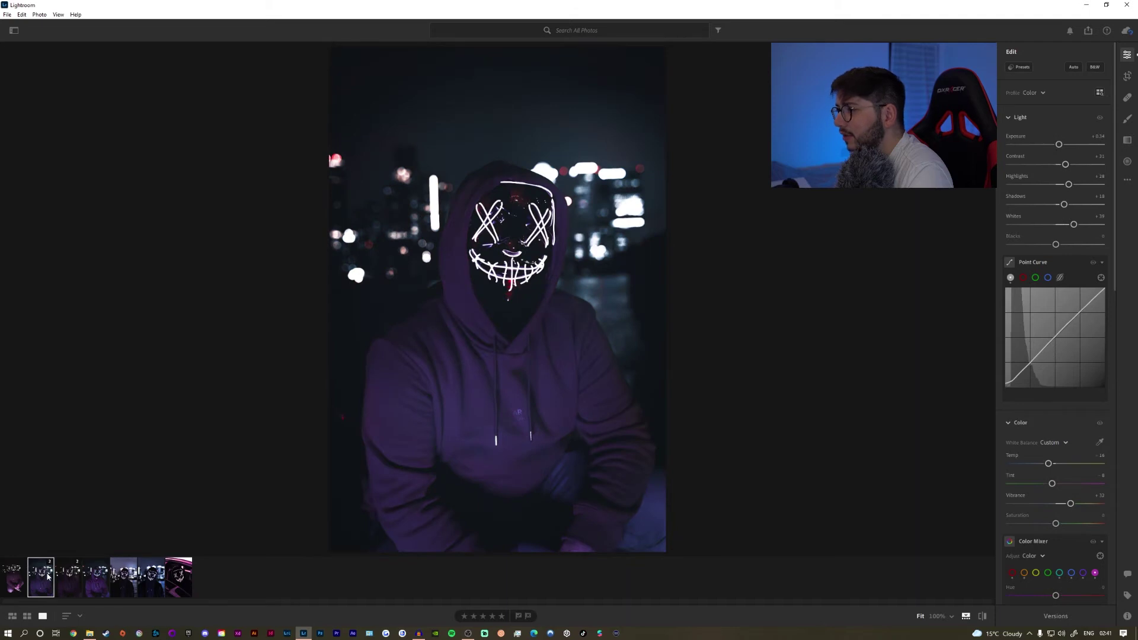
{"action": "left_click", "coordinate": [100, 586]}
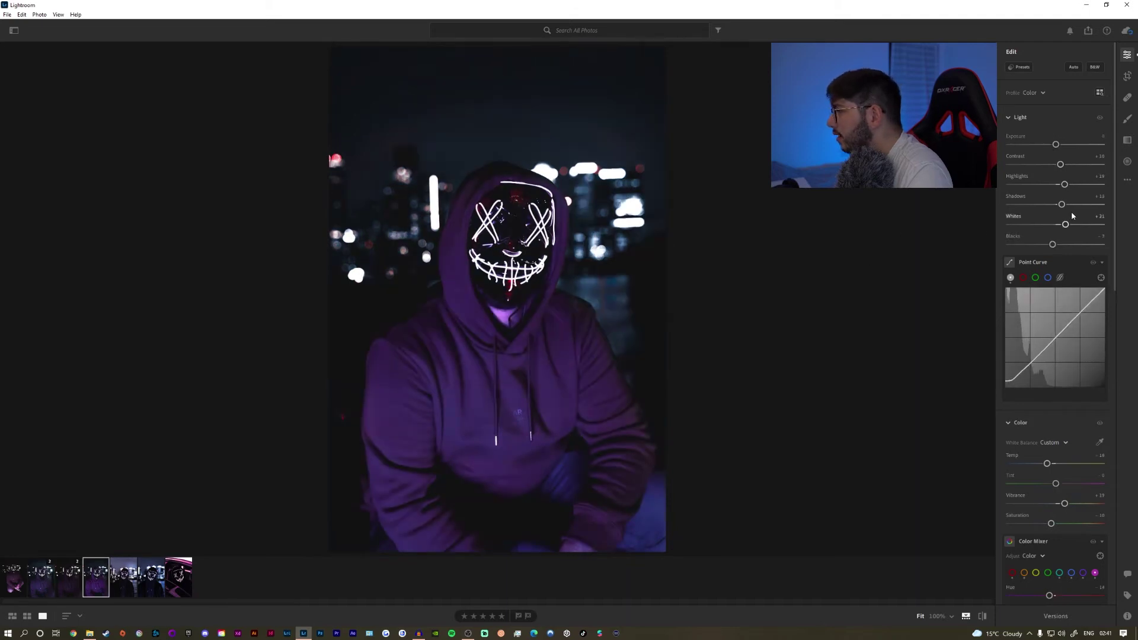
Step: Reduce the vibrance to −7 and the saturation to about −22, and check the reference version again
{"action": "scroll", "coordinate": [1020, 354], "scroll_direction": "down", "scroll_amount": 2}
{"action": "left_click_drag", "start_coordinate": [1065, 399], "coordinate": [1046, 420]}
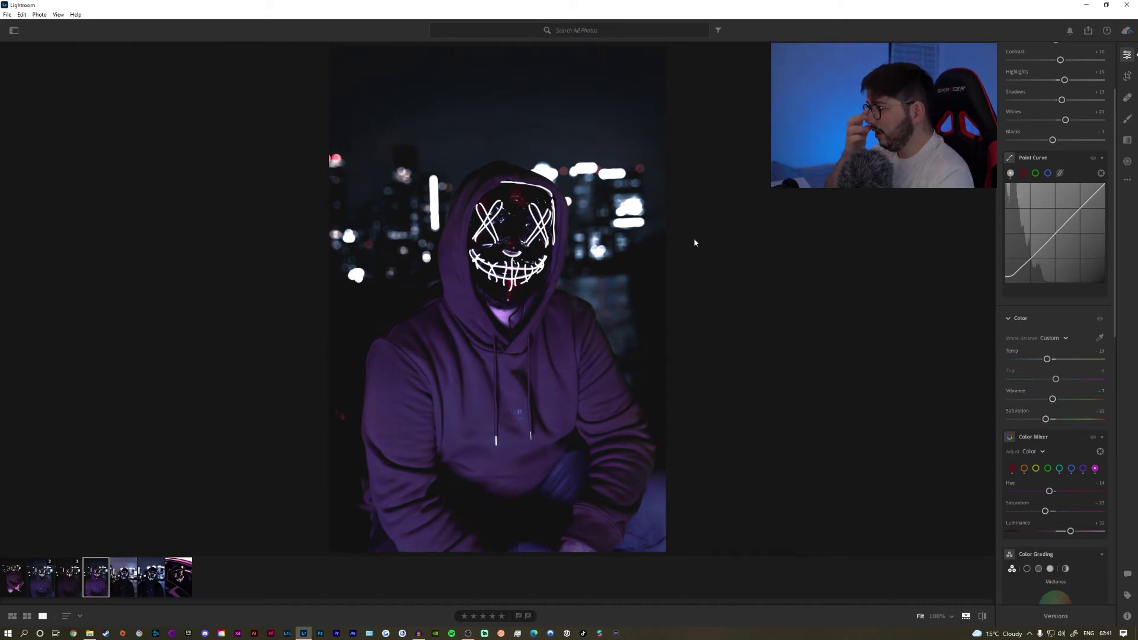
{"action": "left_click", "coordinate": [38, 583]}
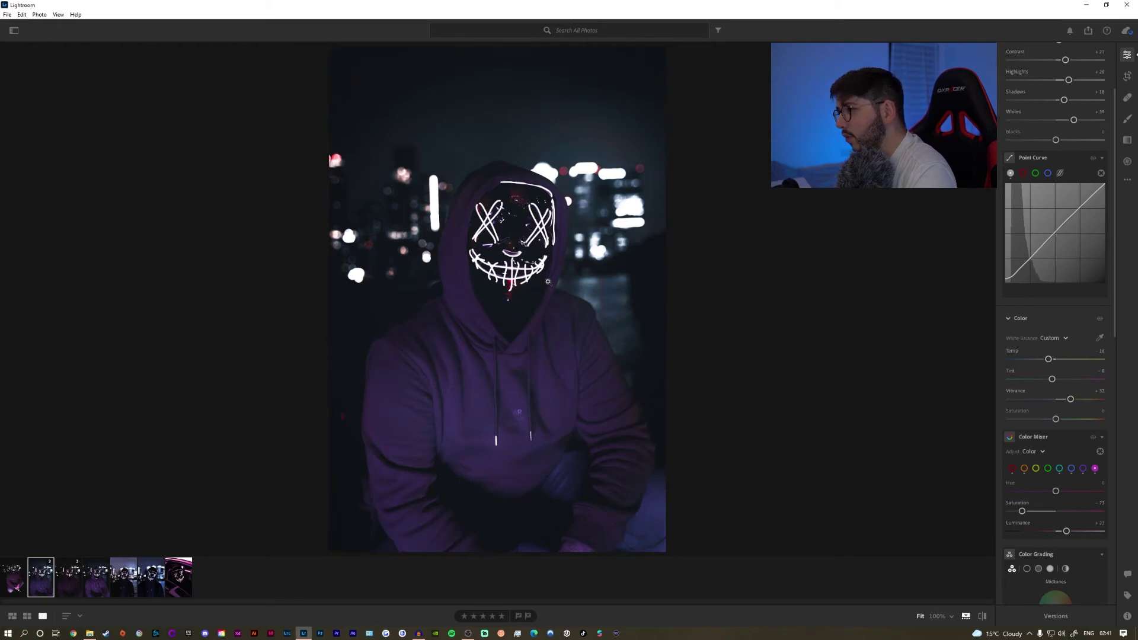
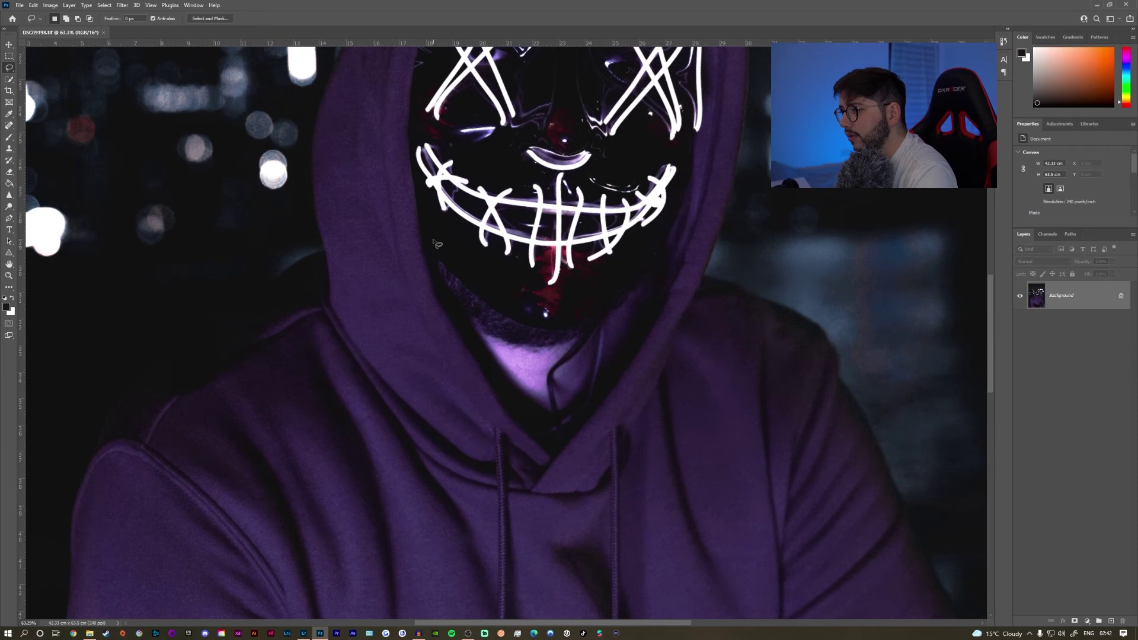
Step: In Photoshop, lasso the exposed beard and neck below the mask and fill the selection with a near-black colour
{"action": "left_click_drag", "start_coordinate": [430, 246], "coordinate": [445, 303]}
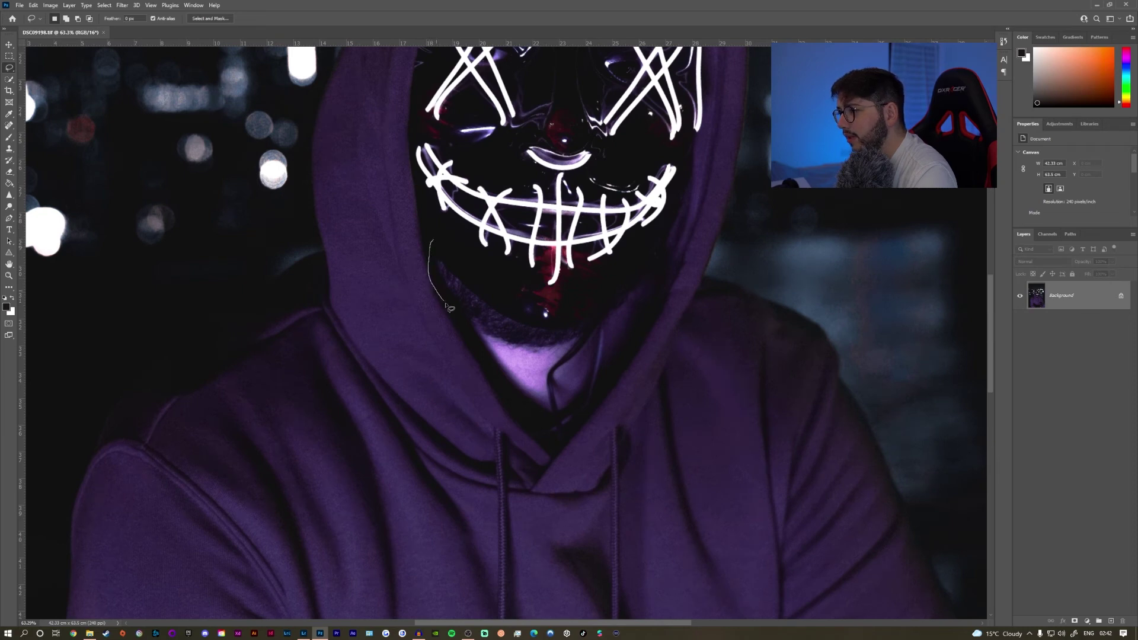
{"action": "mouse_move", "coordinate": [482, 359]}
{"action": "left_mouse_down"}
{"action": "mouse_move", "coordinate": [532, 432]}
{"action": "mouse_move", "coordinate": [557, 444]}
{"action": "mouse_move", "coordinate": [616, 378]}
{"action": "mouse_move", "coordinate": [674, 261]}
{"action": "mouse_move", "coordinate": [646, 245]}
{"action": "mouse_move", "coordinate": [628, 277]}
{"action": "mouse_move", "coordinate": [577, 310]}
{"action": "mouse_move", "coordinate": [524, 313]}
{"action": "mouse_move", "coordinate": [434, 242]}
{"action": "left_mouse_up"}
{"action": "right_click", "coordinate": [435, 272]}
{"action": "left_click", "coordinate": [454, 379]}
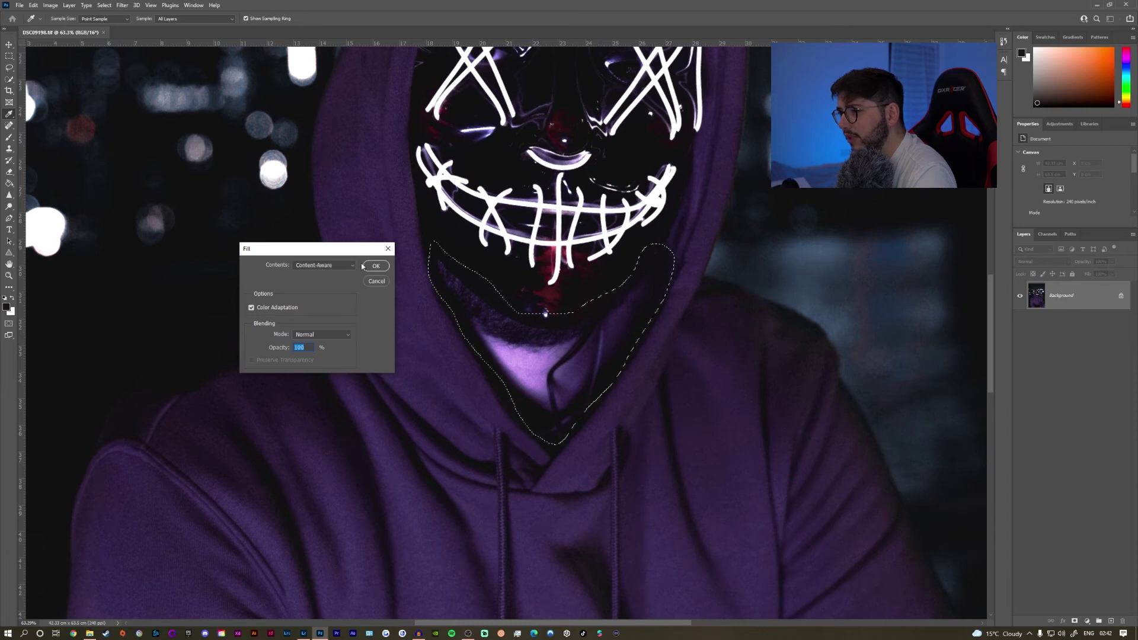
{"action": "left_click", "coordinate": [318, 267]}
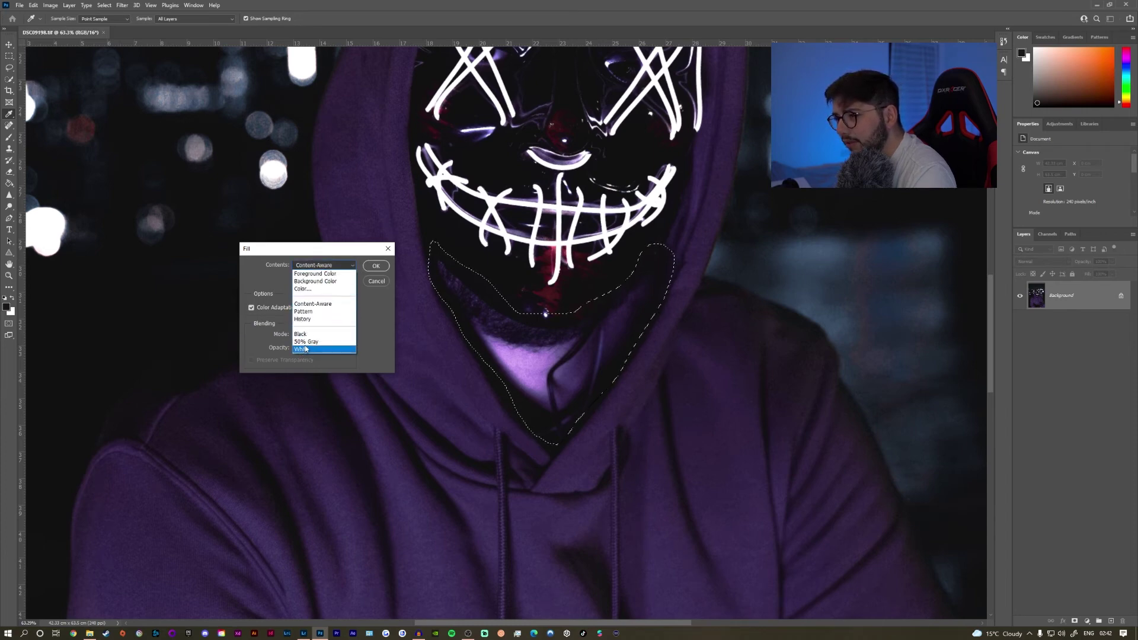
{"action": "left_click", "coordinate": [303, 289]}
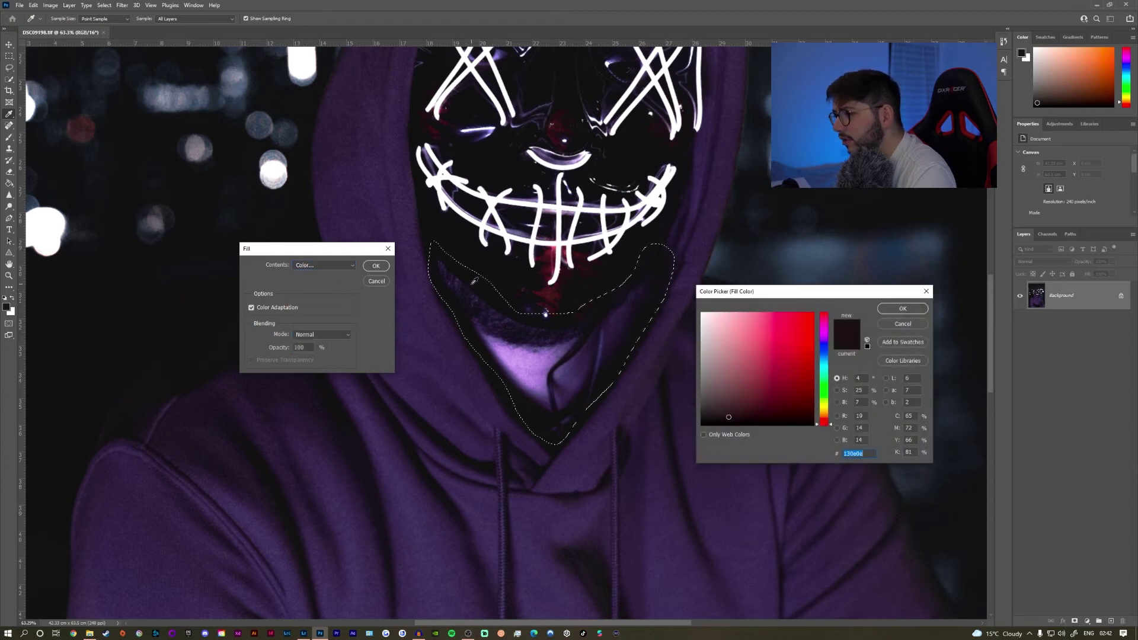
{"action": "type", "text": "0e0e0e"}
{"action": "left_click", "coordinate": [888, 309]}
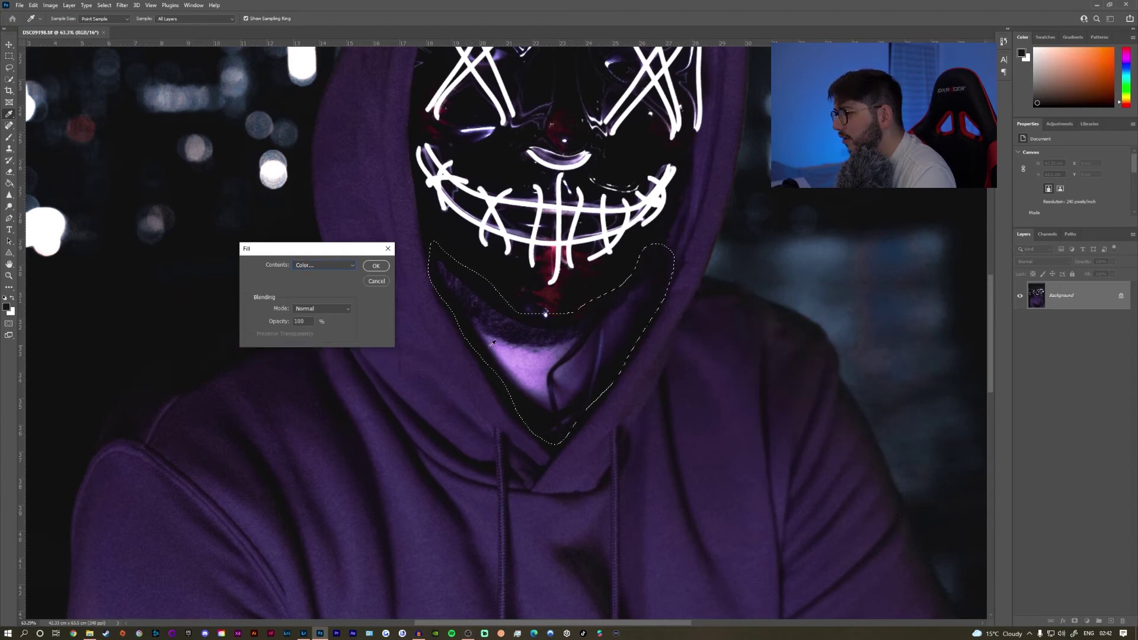
{"action": "left_click", "coordinate": [376, 266]}
{"action": "key", "text": "ctrl+d"}
Step: Undo the dark fill and the selection over the beard and neck
{"action": "scroll", "coordinate": [551, 347], "scroll_direction": "down", "scroll_amount": 3}
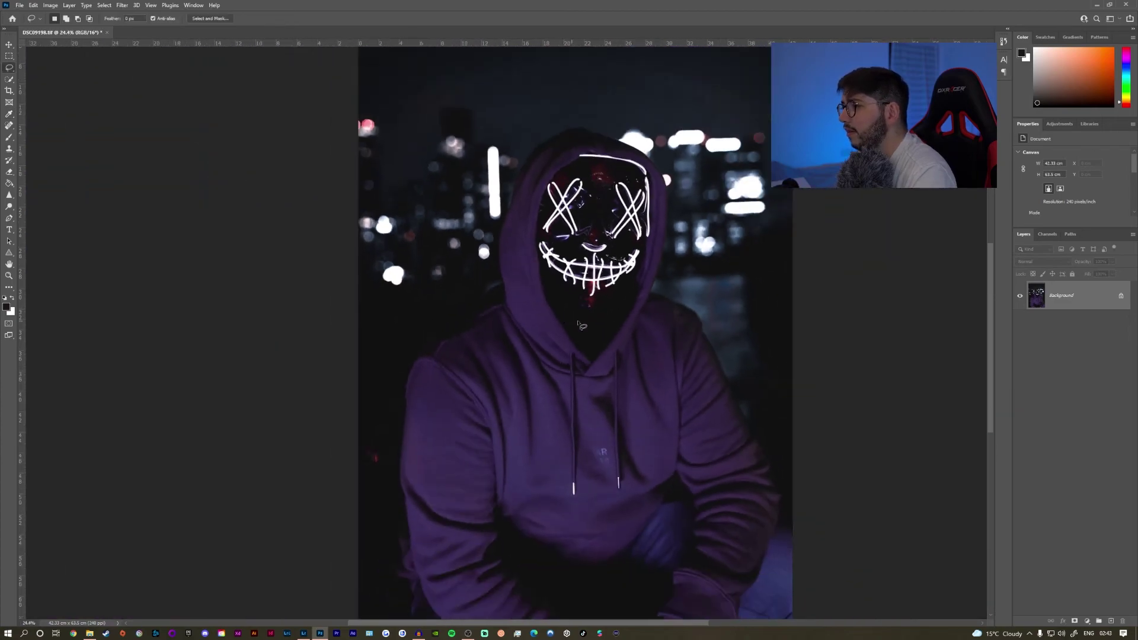
{"action": "scroll", "coordinate": [661, 273], "scroll_direction": "up", "scroll_amount": 5}
{"action": "scroll", "coordinate": [661, 273], "scroll_direction": "up", "scroll_amount": 1}
{"action": "key", "text": "ctrl+z"}
{"action": "key", "text": "ctrl+z"}
{"action": "key", "text": "ctrl+z"}
{"action": "mouse_move", "coordinate": [617, 247]}
{"action": "left_mouse_down"}
{"action": "mouse_move", "coordinate": [654, 254]}
{"action": "mouse_move", "coordinate": [645, 353]}
{"action": "mouse_move", "coordinate": [565, 489]}
{"action": "mouse_move", "coordinate": [495, 588]}
{"action": "mouse_move", "coordinate": [447, 630]}
{"action": "mouse_move", "coordinate": [396, 586]}
{"action": "mouse_move", "coordinate": [409, 596]}
{"action": "left_mouse_up"}
{"action": "left_click", "coordinate": [405, 552]}
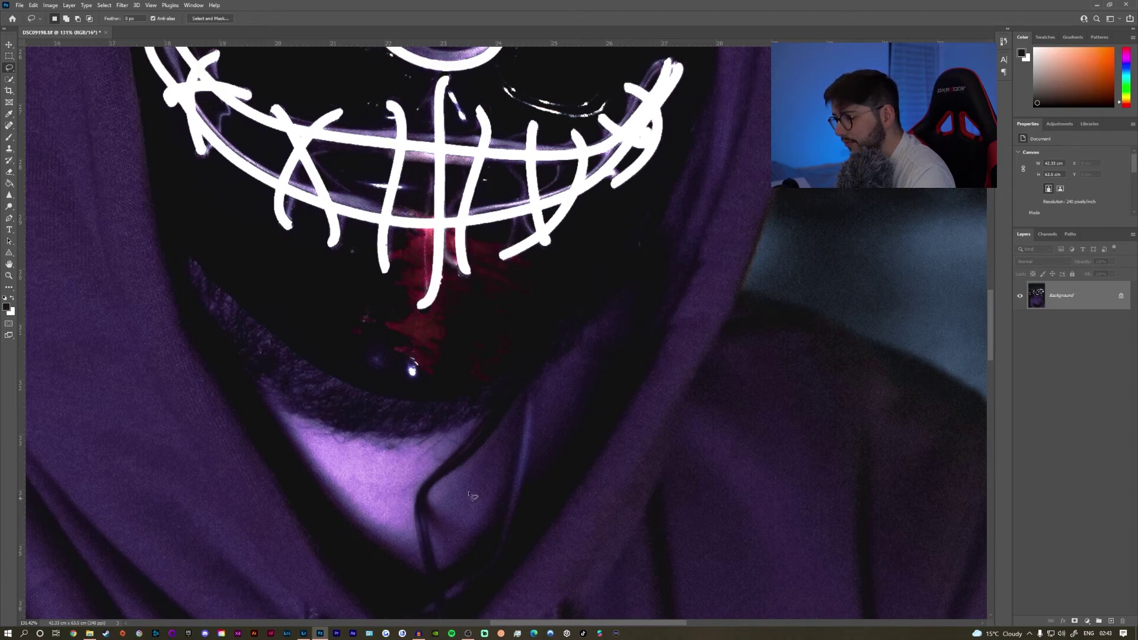
Step: Reselect the beard and neck area between the mask and the hood and fill it with a near-black colour
{"action": "scroll", "coordinate": [449, 444], "scroll_direction": "down", "scroll_amount": 2}
{"action": "scroll", "coordinate": [449, 443], "scroll_direction": "down", "scroll_amount": 1}
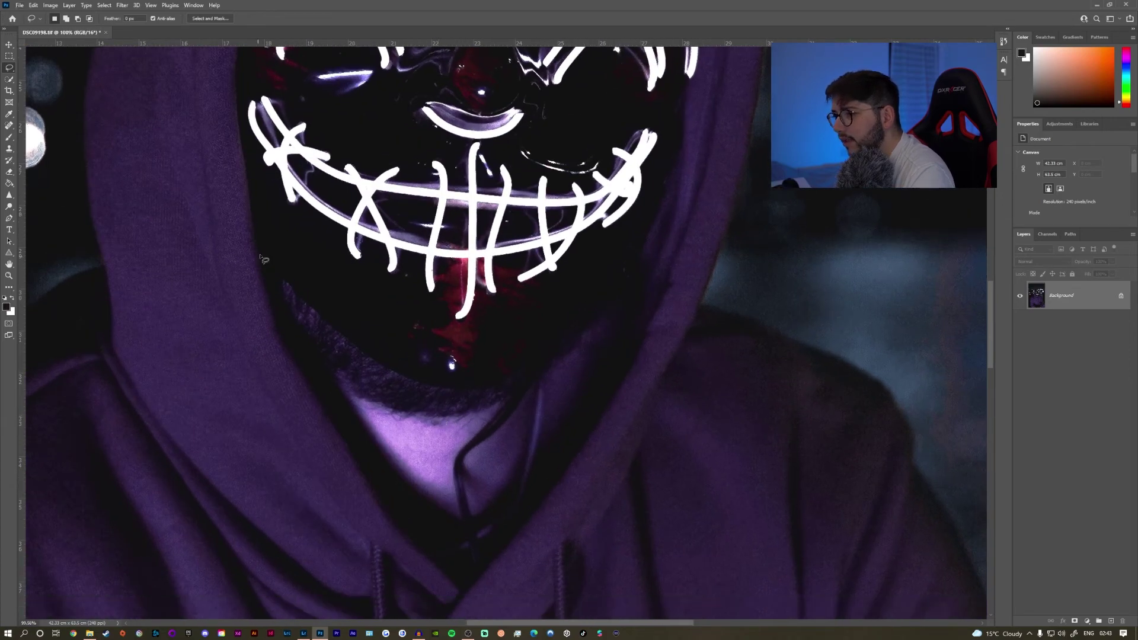
{"action": "mouse_move", "coordinate": [281, 248]}
{"action": "left_mouse_down"}
{"action": "mouse_move", "coordinate": [275, 299]}
{"action": "mouse_move", "coordinate": [314, 380]}
{"action": "mouse_move", "coordinate": [527, 365]}
{"action": "mouse_move", "coordinate": [511, 379]}
{"action": "mouse_move", "coordinate": [532, 371]}
{"action": "mouse_move", "coordinate": [522, 365]}
{"action": "left_mouse_up"}
Step: Remove the small bright reflection on the mask's chin with a Content-Aware fill
{"action": "scroll", "coordinate": [308, 367], "scroll_direction": "up", "scroll_amount": 3}
{"action": "right_click", "coordinate": [521, 364]}
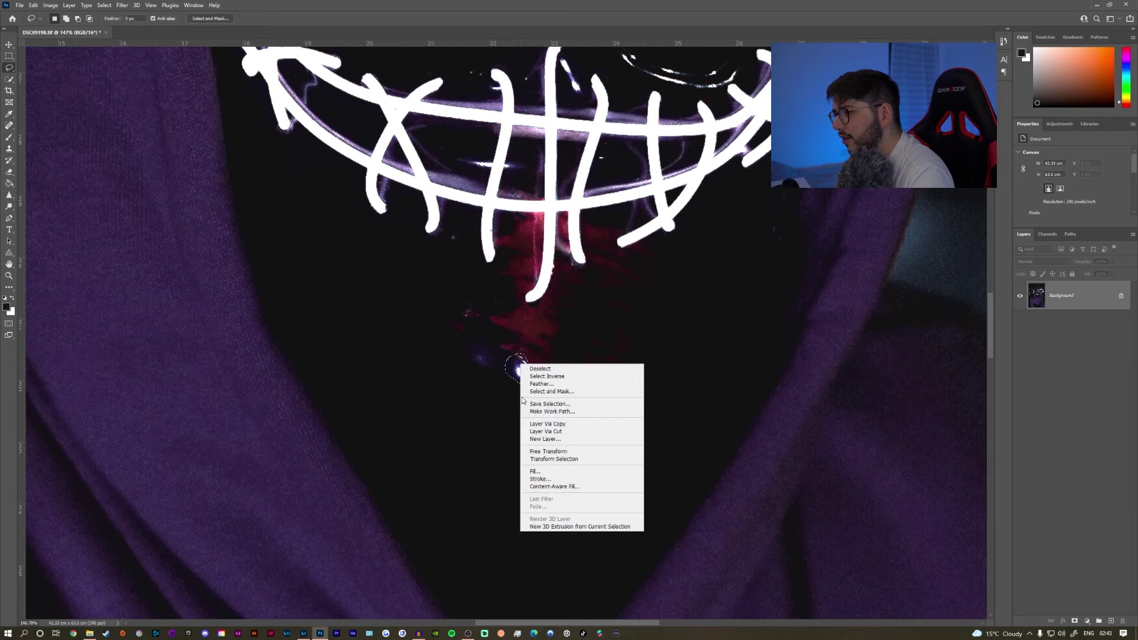
{"action": "left_click", "coordinate": [541, 472]}
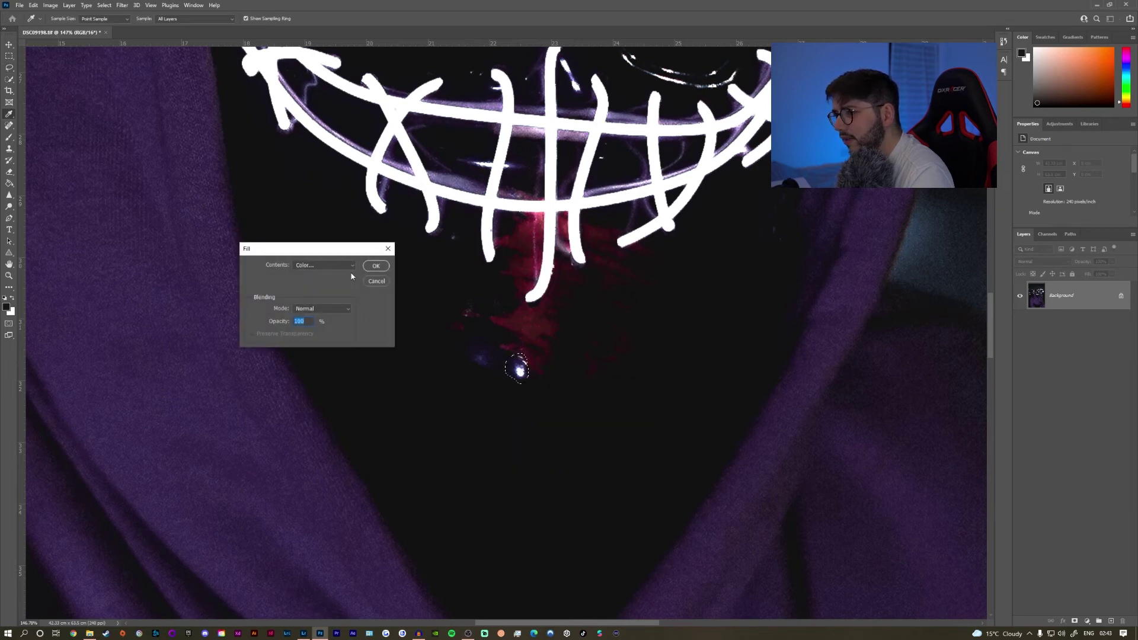
{"action": "left_click", "coordinate": [320, 265]}
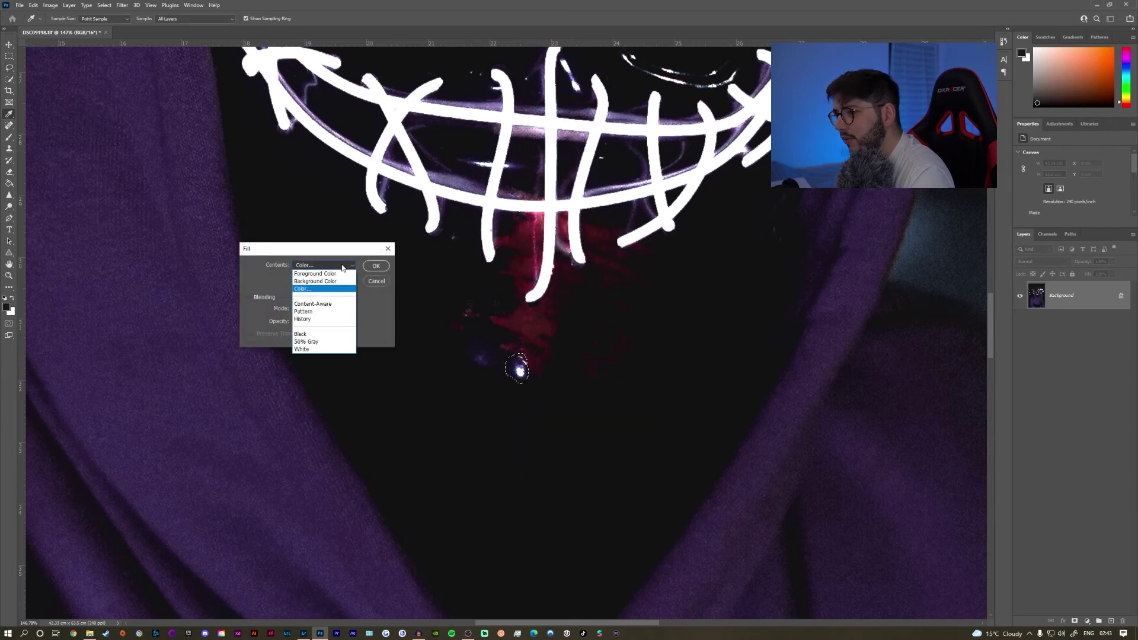
{"action": "left_click", "coordinate": [314, 305]}
{"action": "left_click", "coordinate": [376, 266]}
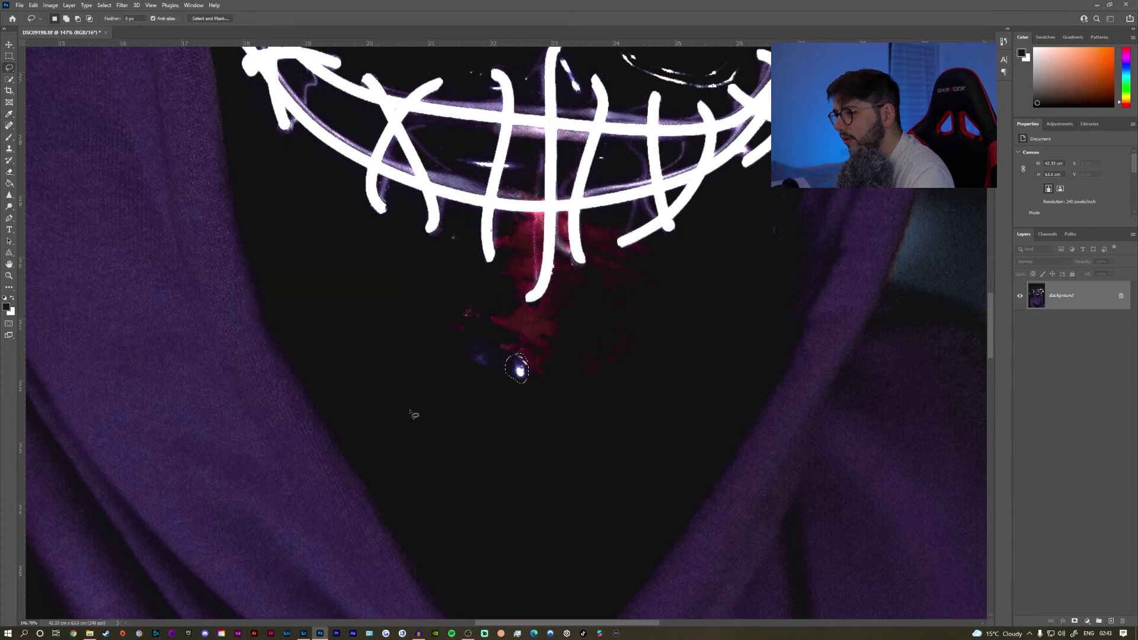
{"action": "scroll", "coordinate": [432, 452], "scroll_direction": "down", "scroll_amount": 5}
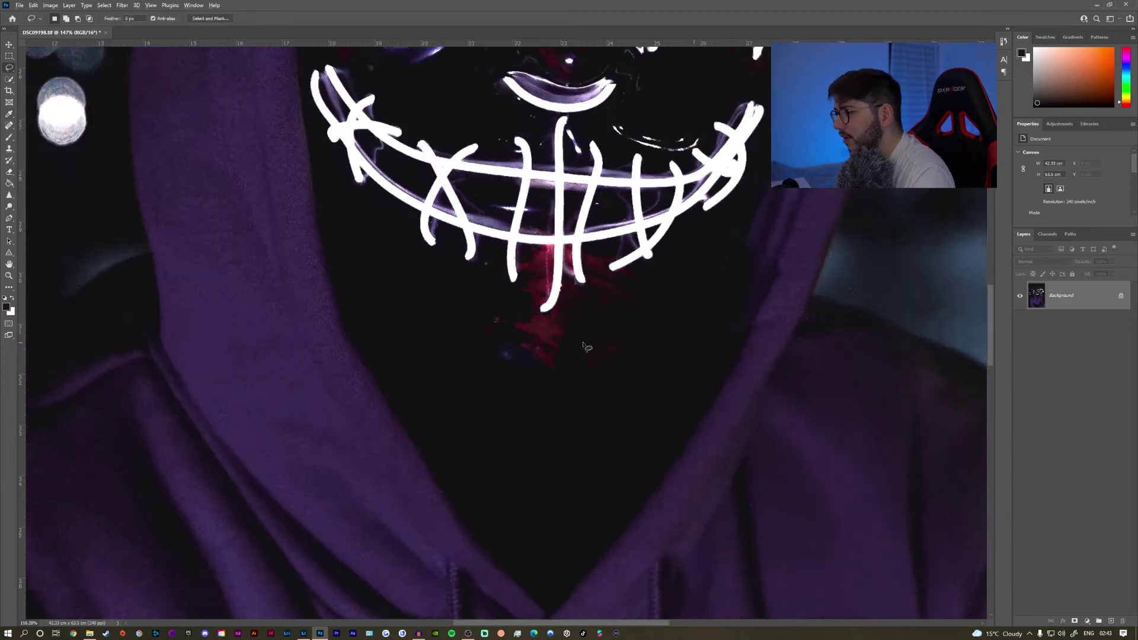
Step: Lasso the small white specks on the forehead above the right-hand X eye and remove them with a Content-Aware fill
{"action": "scroll", "coordinate": [681, 321], "scroll_direction": "up", "scroll_amount": 5}
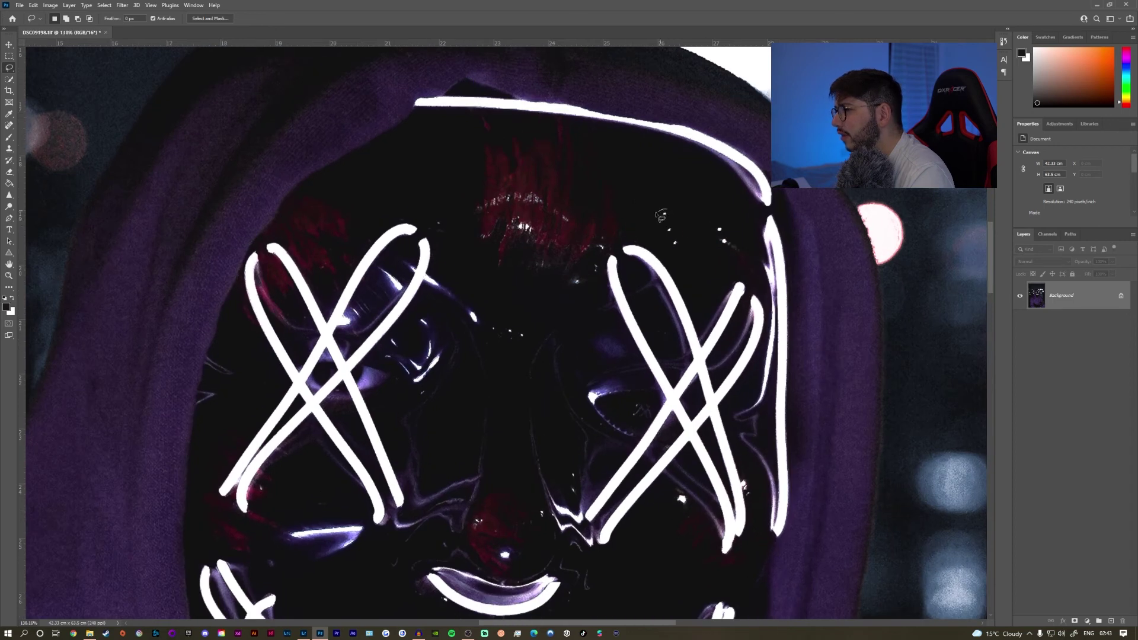
{"action": "mouse_move", "coordinate": [660, 215]}
{"action": "left_mouse_down"}
{"action": "mouse_move", "coordinate": [663, 254]}
{"action": "mouse_move", "coordinate": [684, 251]}
{"action": "mouse_move", "coordinate": [679, 219]}
{"action": "mouse_move", "coordinate": [662, 214]}
{"action": "left_mouse_up"}
{"action": "right_click", "coordinate": [662, 214]}
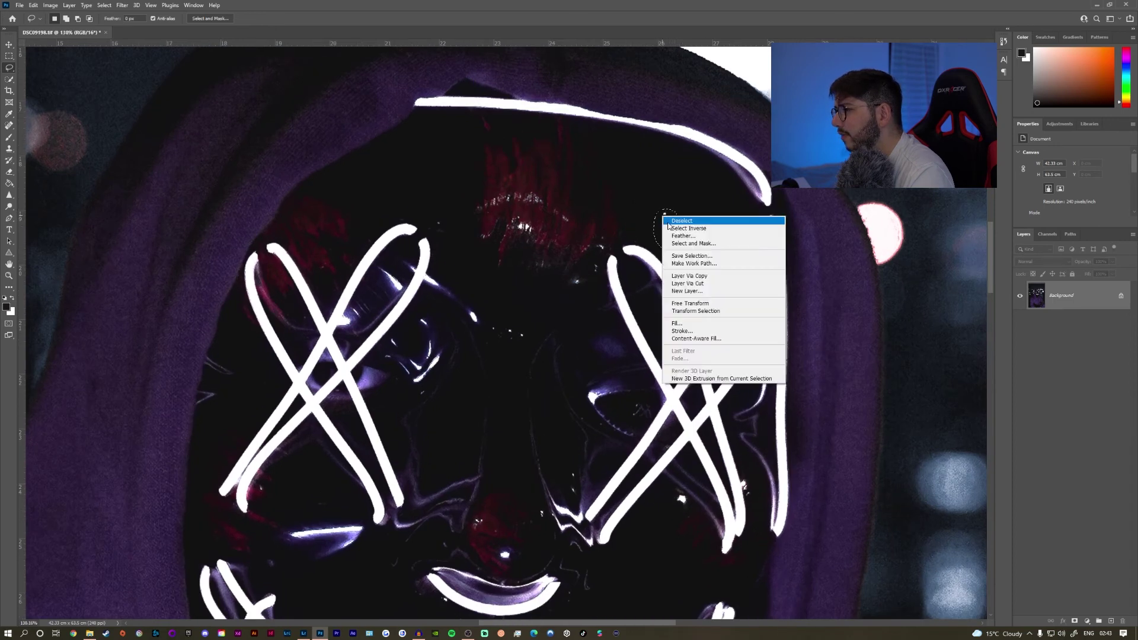
{"action": "left_click", "coordinate": [682, 325]}
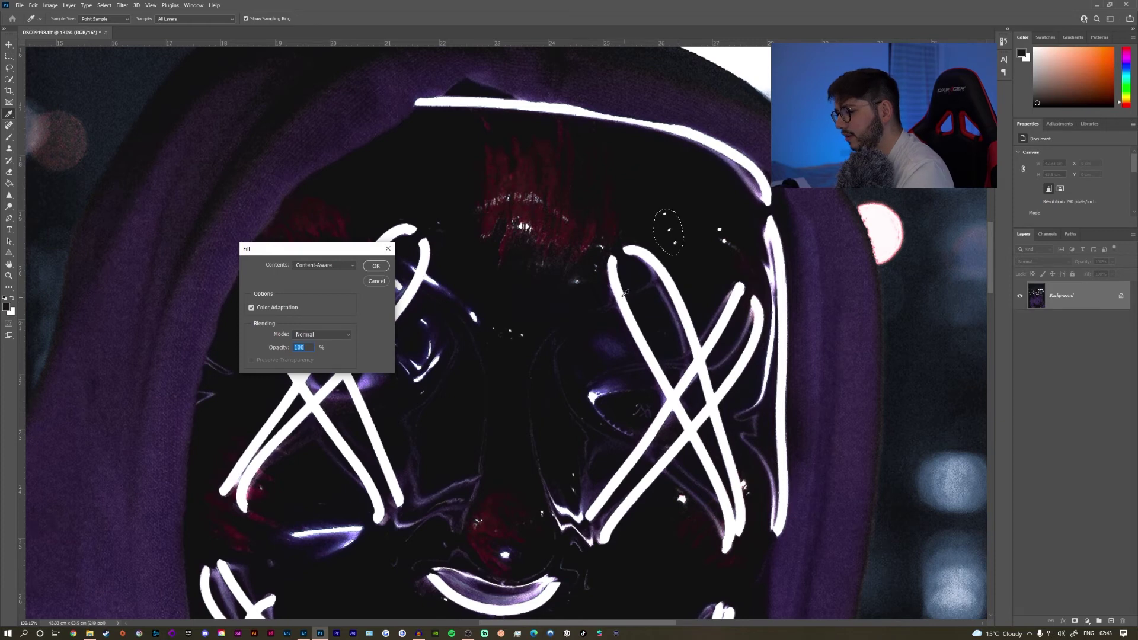
{"action": "key", "text": "Return"}
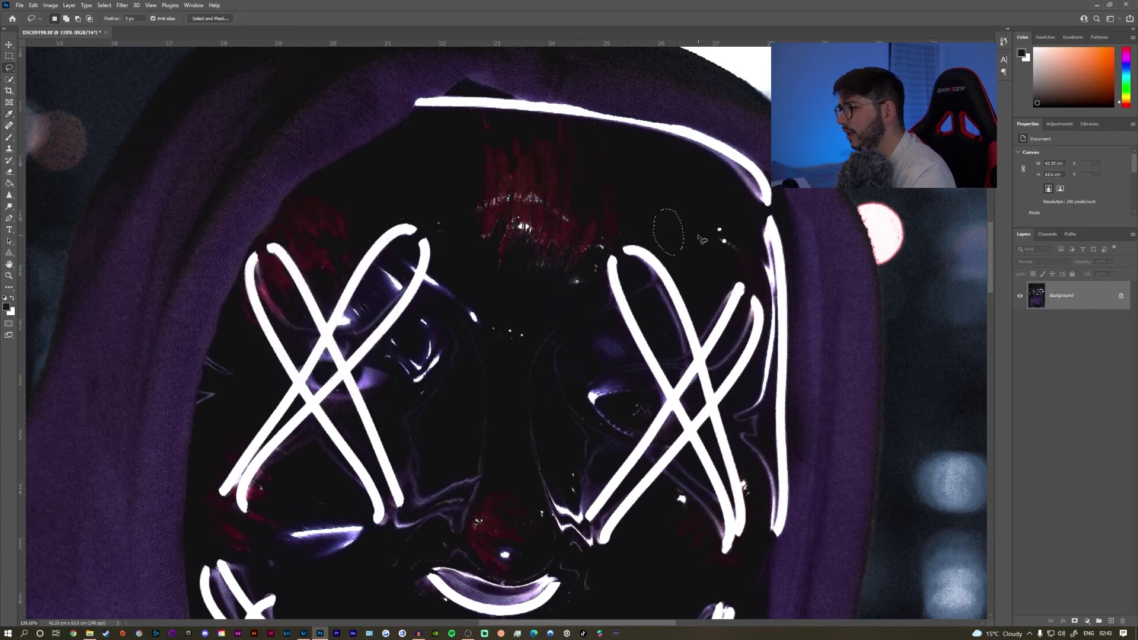
{"action": "key", "text": "ctrl+d"}
Step: Remove the remaining white specks beside the forehead's right edge with another Content-Aware fill, and clear the selection
{"action": "mouse_move", "coordinate": [724, 221]}
{"action": "left_mouse_down"}
{"action": "mouse_move", "coordinate": [709, 253]}
{"action": "mouse_move", "coordinate": [735, 262]}
{"action": "mouse_move", "coordinate": [745, 258]}
{"action": "mouse_move", "coordinate": [726, 223]}
{"action": "left_mouse_up"}
{"action": "right_click", "coordinate": [727, 223]}
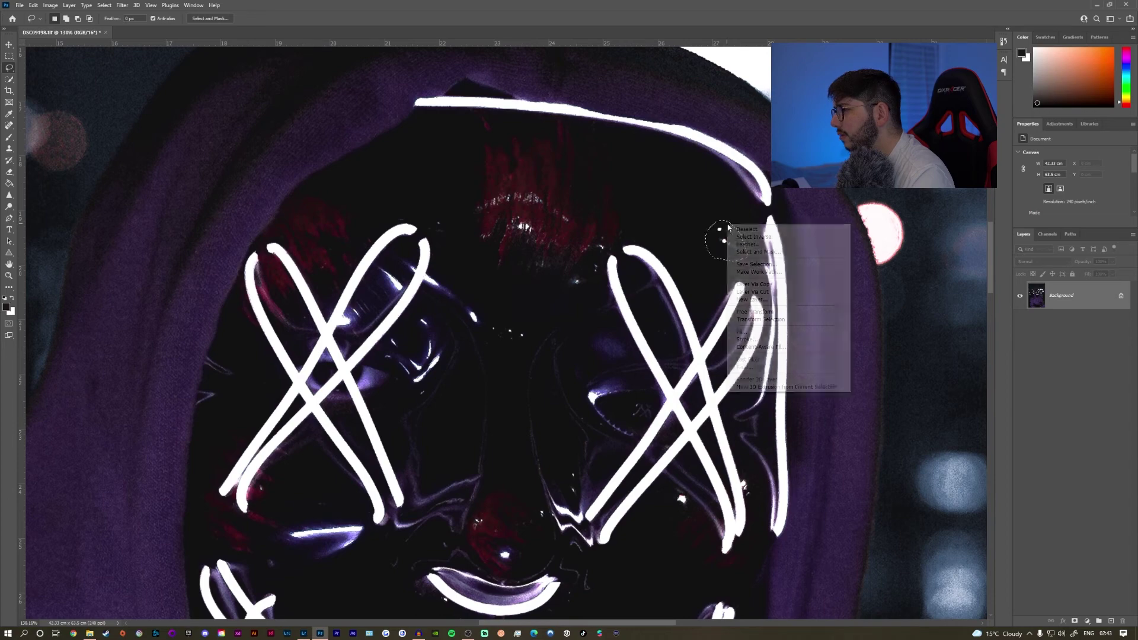
{"action": "left_click", "coordinate": [741, 332]}
{"action": "key", "text": "Return"}
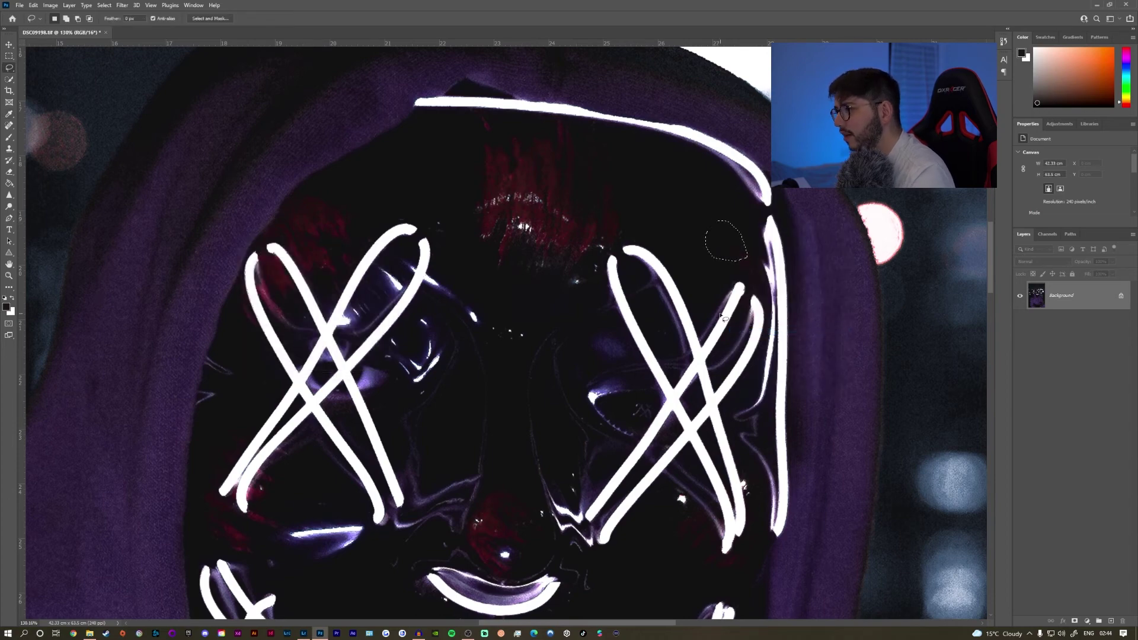
{"action": "key", "text": "ctrl+d"}
Step: Check the whole retouched portrait, save it and close Photoshop to return to Lightroom
{"action": "scroll", "coordinate": [705, 318], "scroll_direction": "down", "scroll_amount": 10}
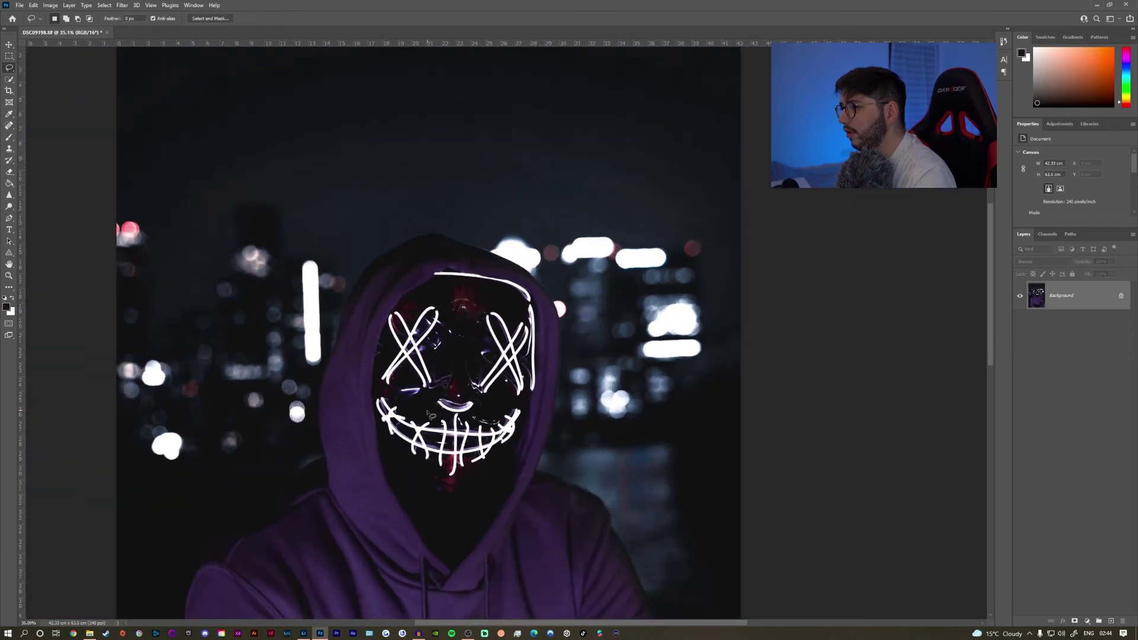
{"action": "scroll", "coordinate": [537, 354], "scroll_direction": "up", "scroll_amount": 3}
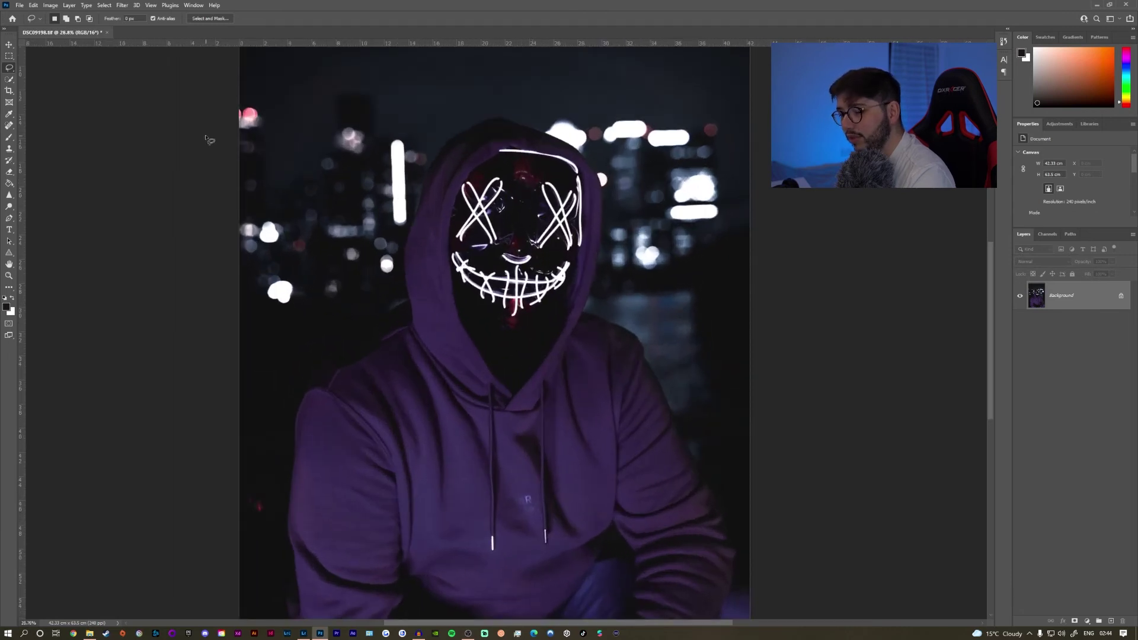
{"action": "key", "text": "ctrl+s"}
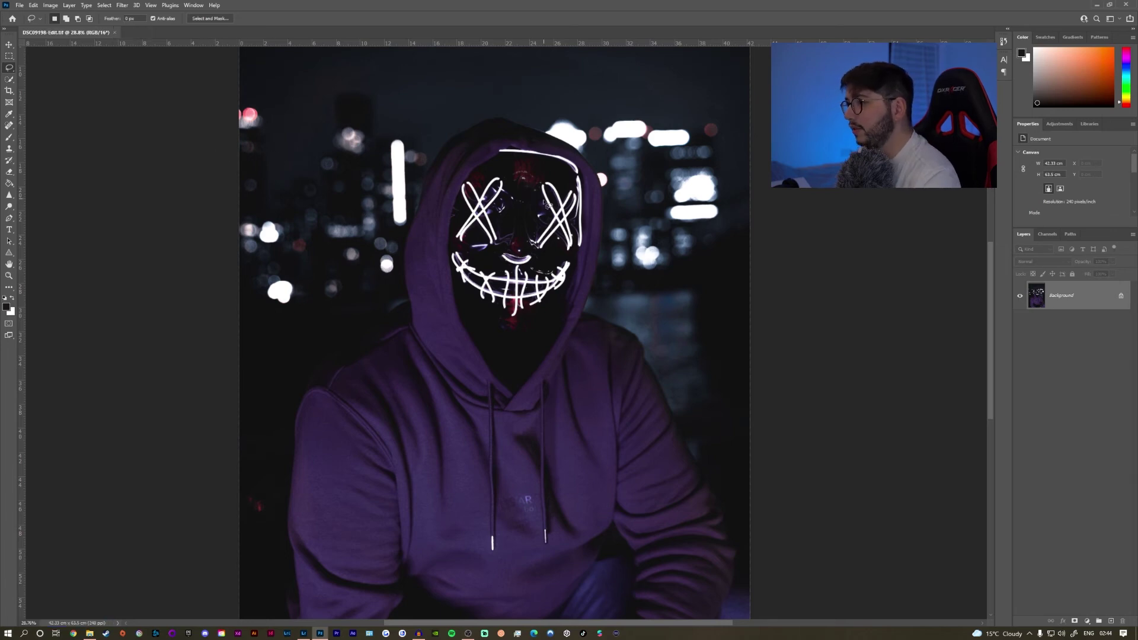
{"action": "scroll", "coordinate": [546, 203], "scroll_direction": "down", "scroll_amount": 3}
{"action": "scroll", "coordinate": [546, 203], "scroll_direction": "up", "scroll_amount": 1}
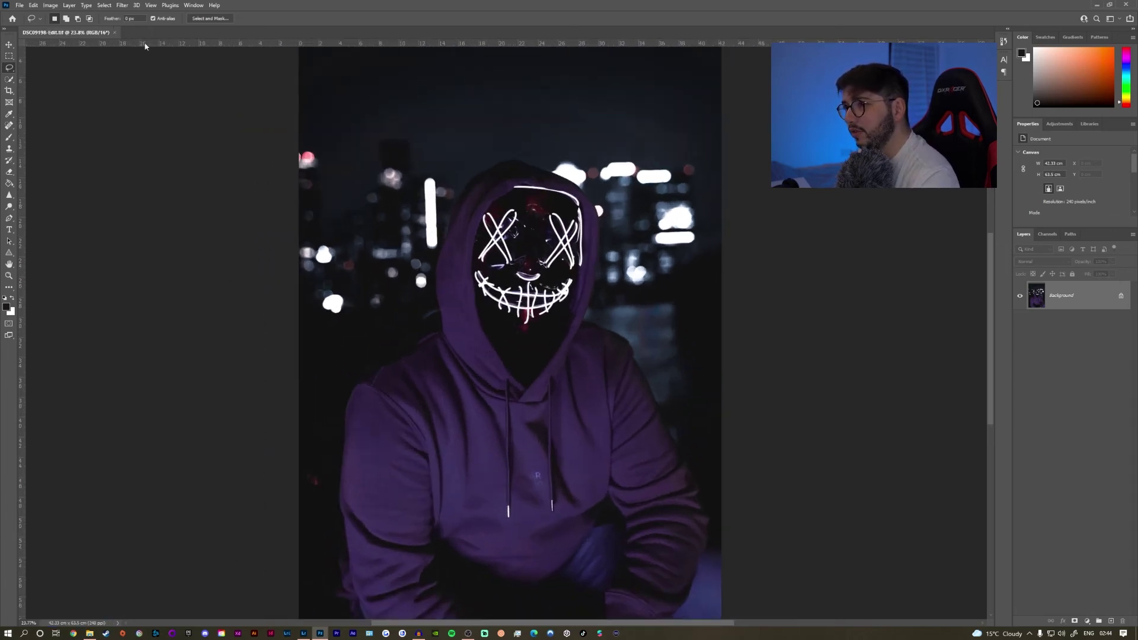
{"action": "left_click", "coordinate": [1121, 4]}
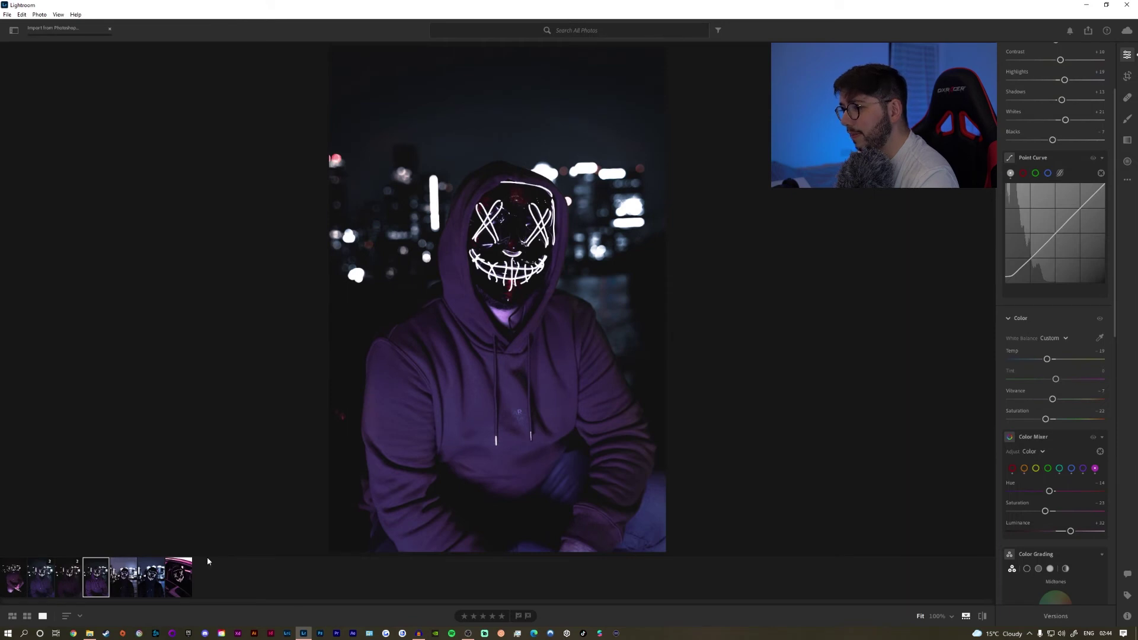
Step: Compare the retouched photo with the finished reference and with the version before the neck retouch in its stack
{"action": "left_click", "coordinate": [63, 581]}
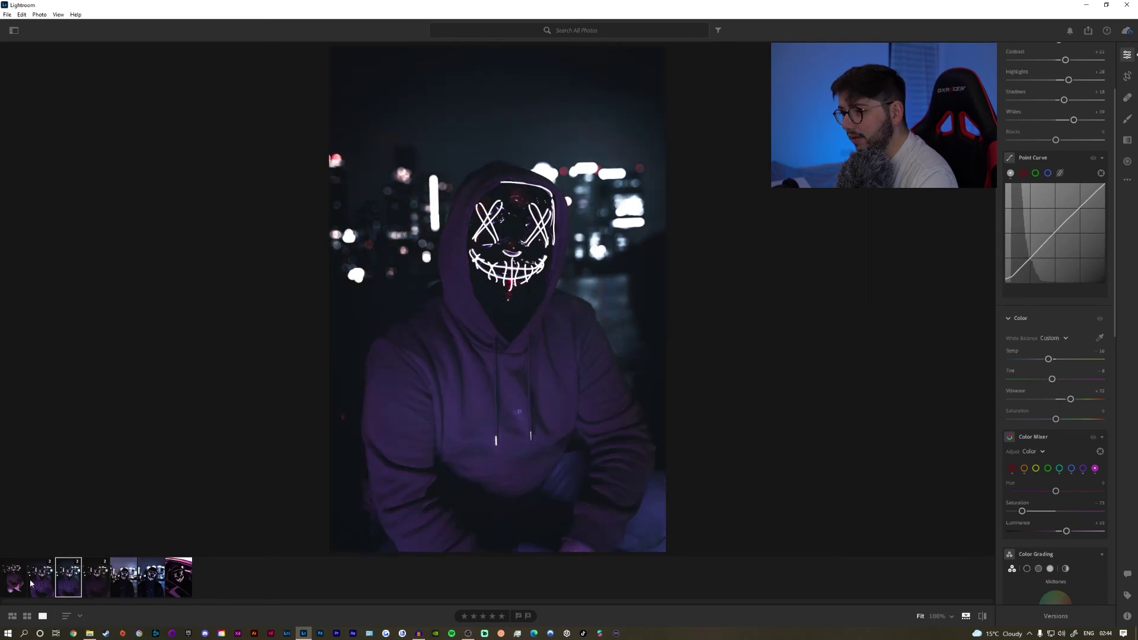
{"action": "left_click", "coordinate": [33, 584]}
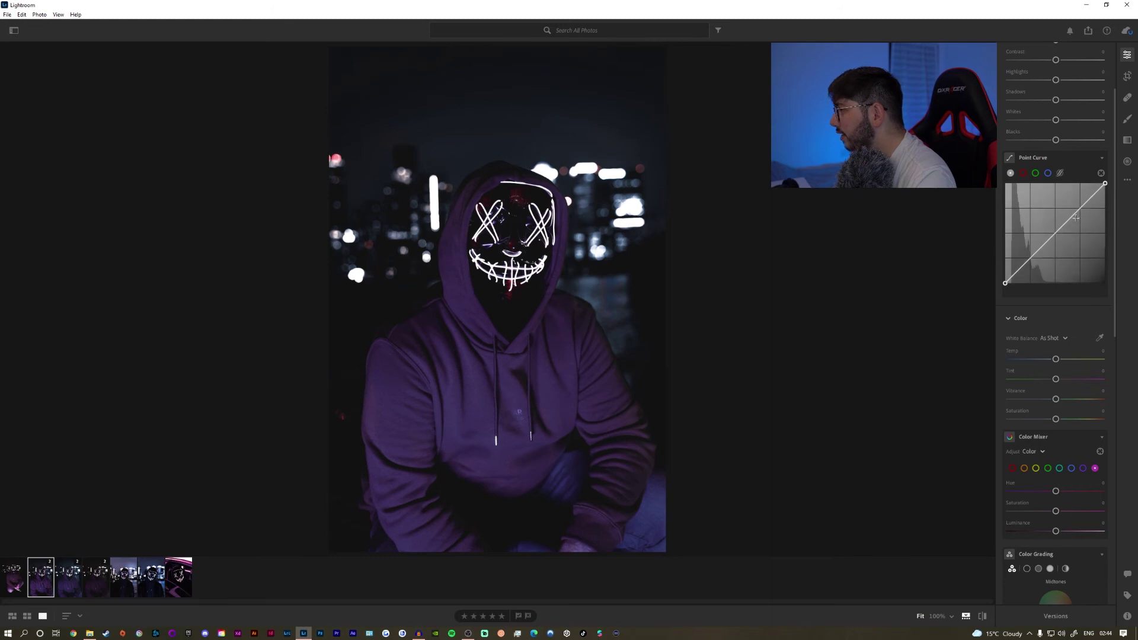
{"action": "left_click", "coordinate": [49, 564]}
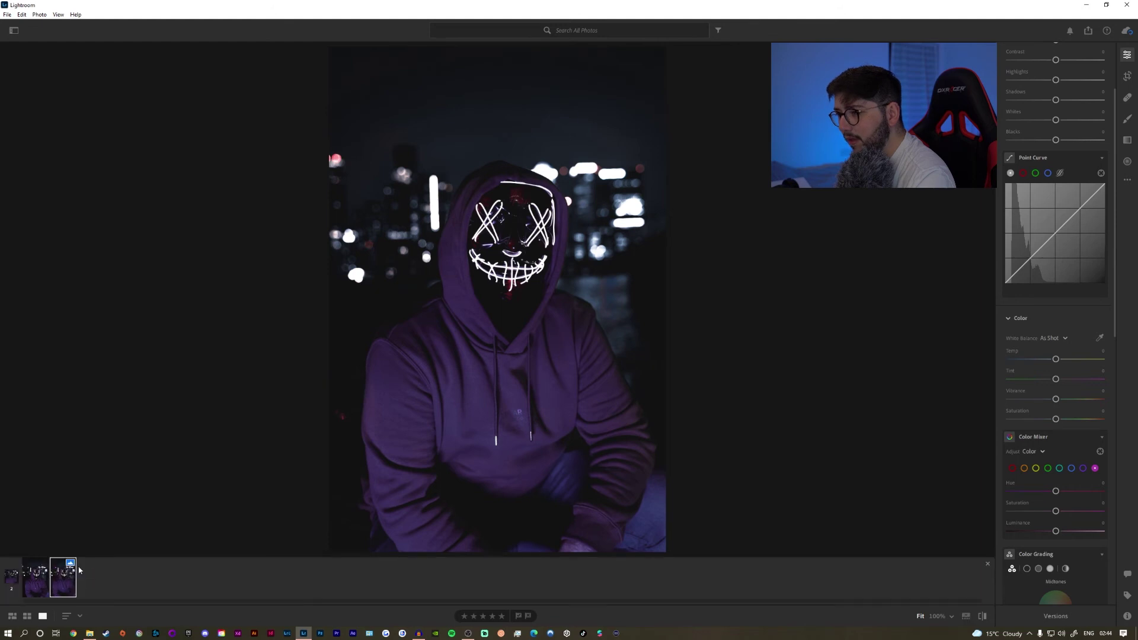
{"action": "left_click", "coordinate": [36, 574]}
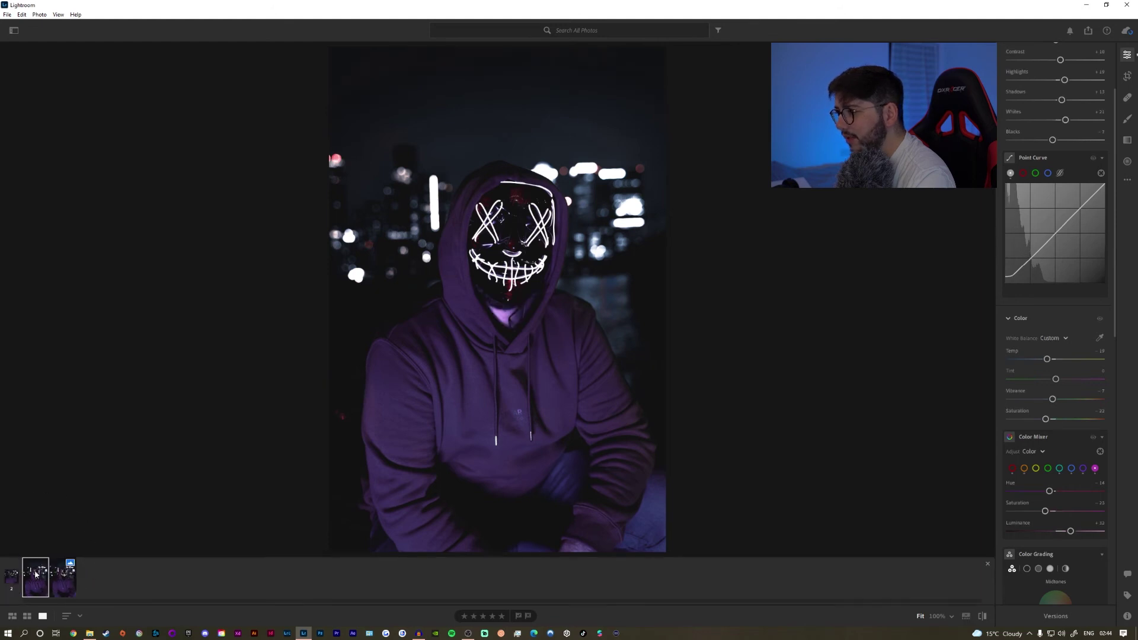
{"action": "left_click", "coordinate": [64, 578]}
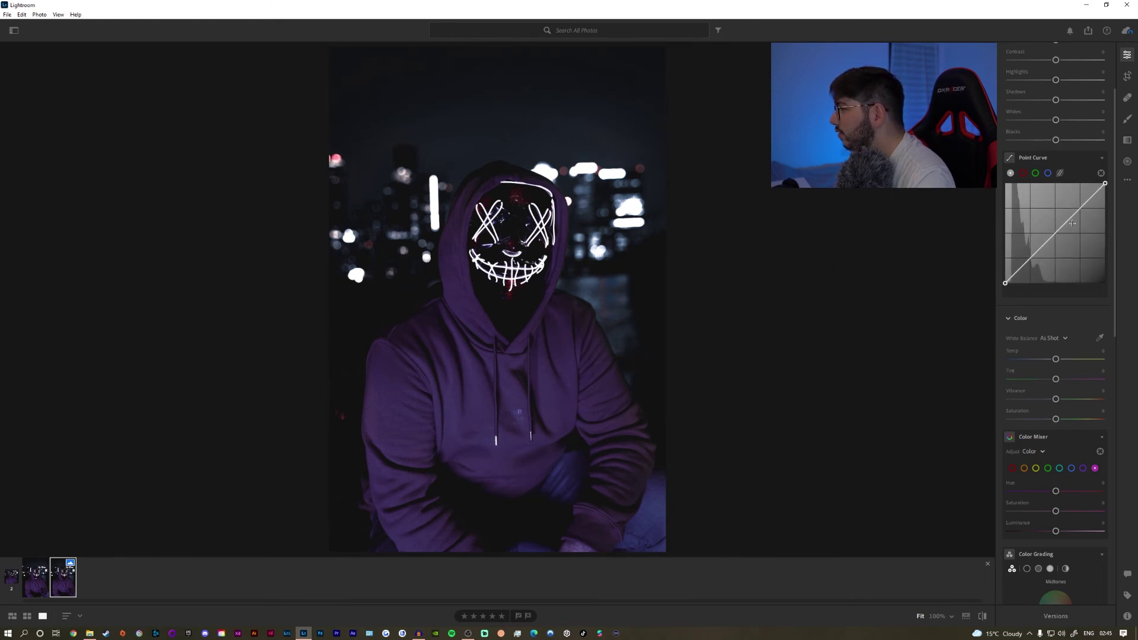
Step: Anchor the midtones and shadows on the point curve, lift its black point slightly for faded blacks, and compare with the original
{"action": "left_click", "coordinate": [1056, 233]}
{"action": "left_click", "coordinate": [1032, 258]}
{"action": "left_click_drag", "start_coordinate": [1031, 256], "coordinate": [1032, 262]}
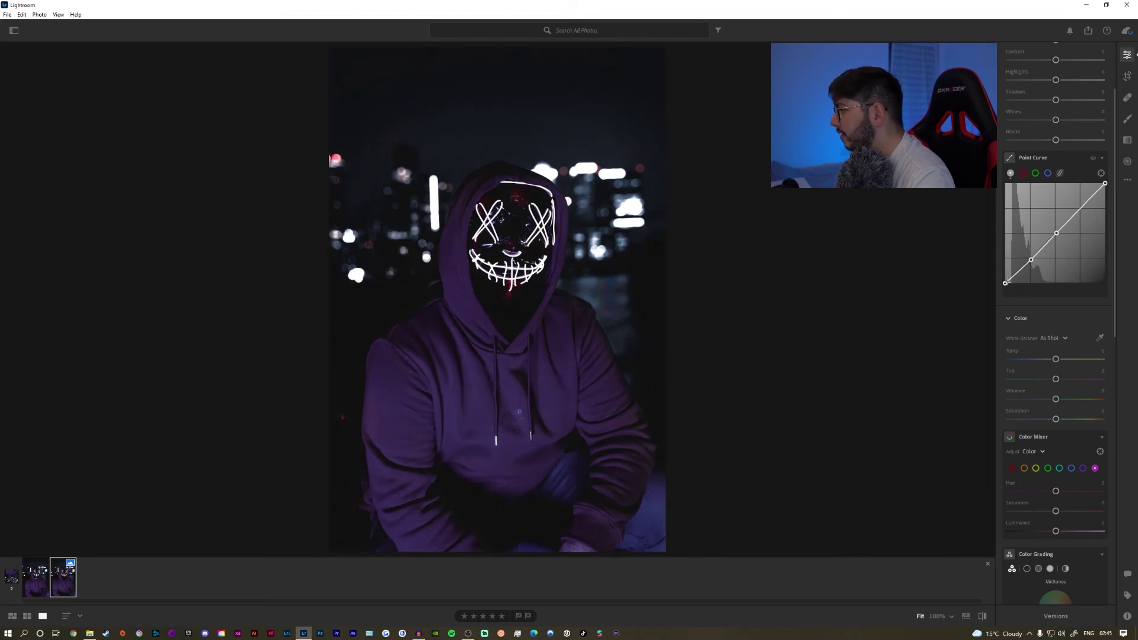
{"action": "left_click_drag", "start_coordinate": [1006, 285], "coordinate": [1009, 280]}
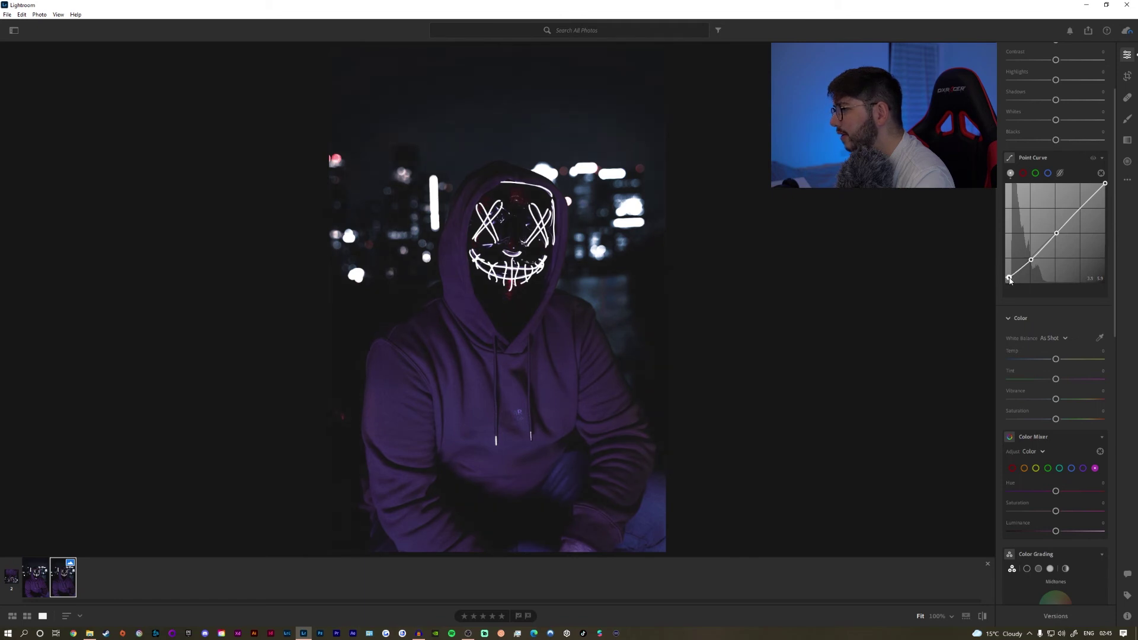
{"action": "key", "text": "backslash"}
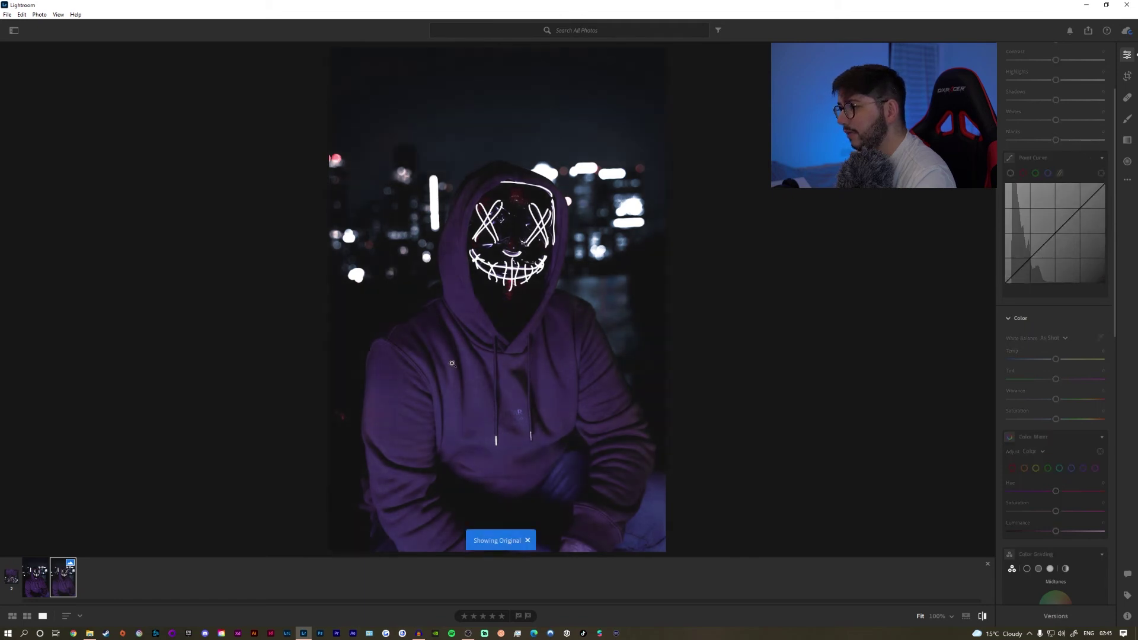
{"action": "key", "text": "backslash"}
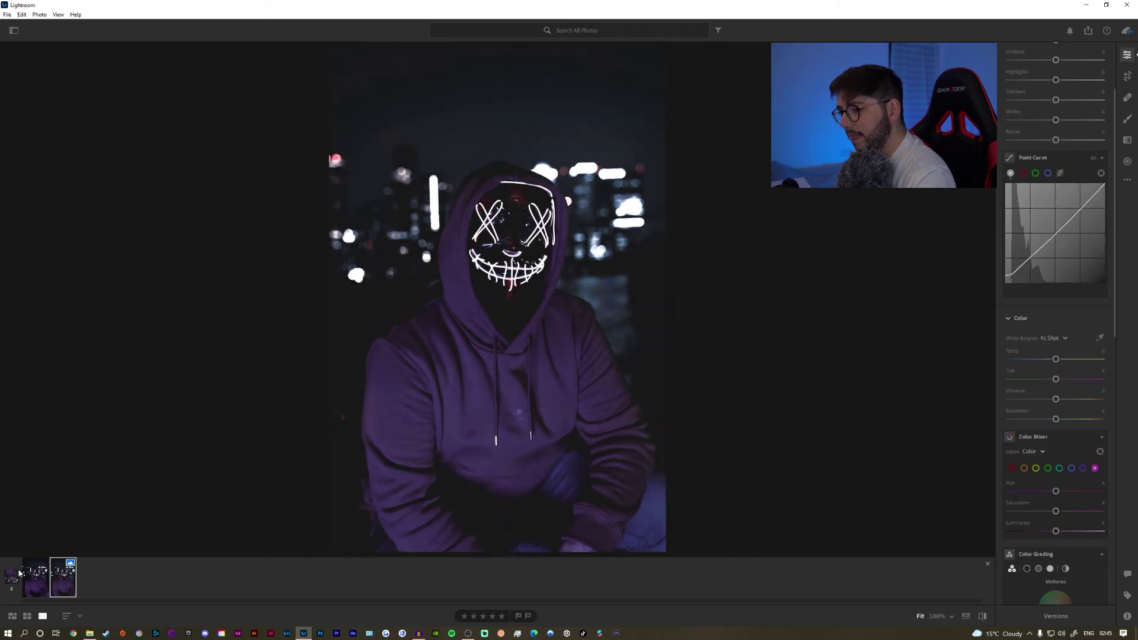
Step: Compare the stack's version from before the neck retouch with and without its adjustments
{"action": "left_click", "coordinate": [36, 580]}
{"action": "key", "text": "backslash"}
{"action": "key", "text": "backslash"}
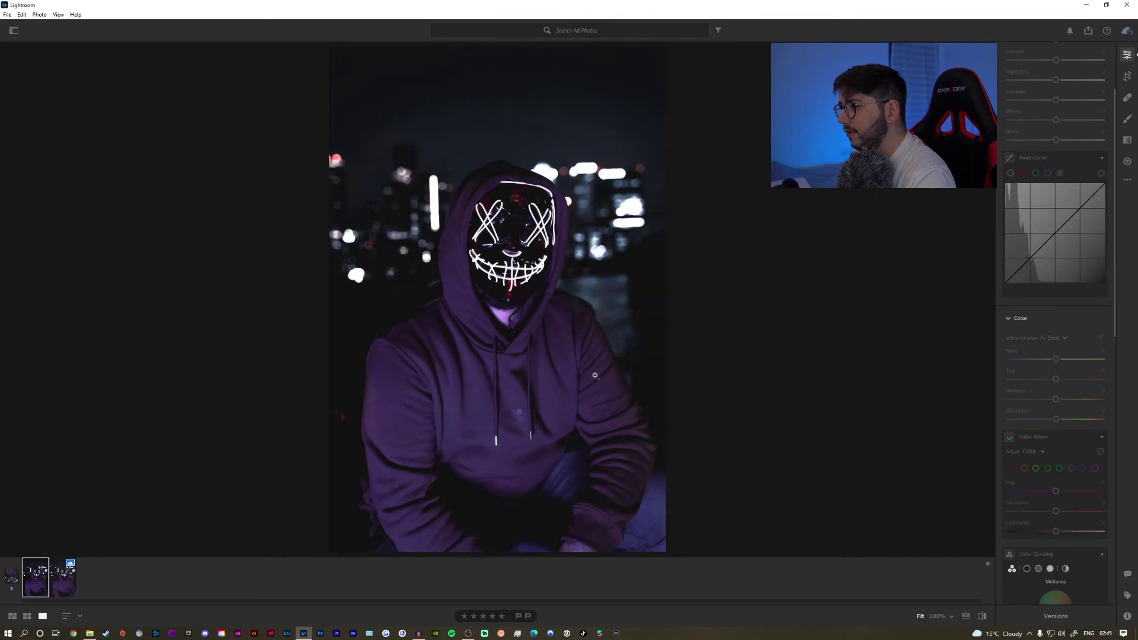
{"action": "key", "text": "backslash"}
{"action": "key", "text": "backslash"}
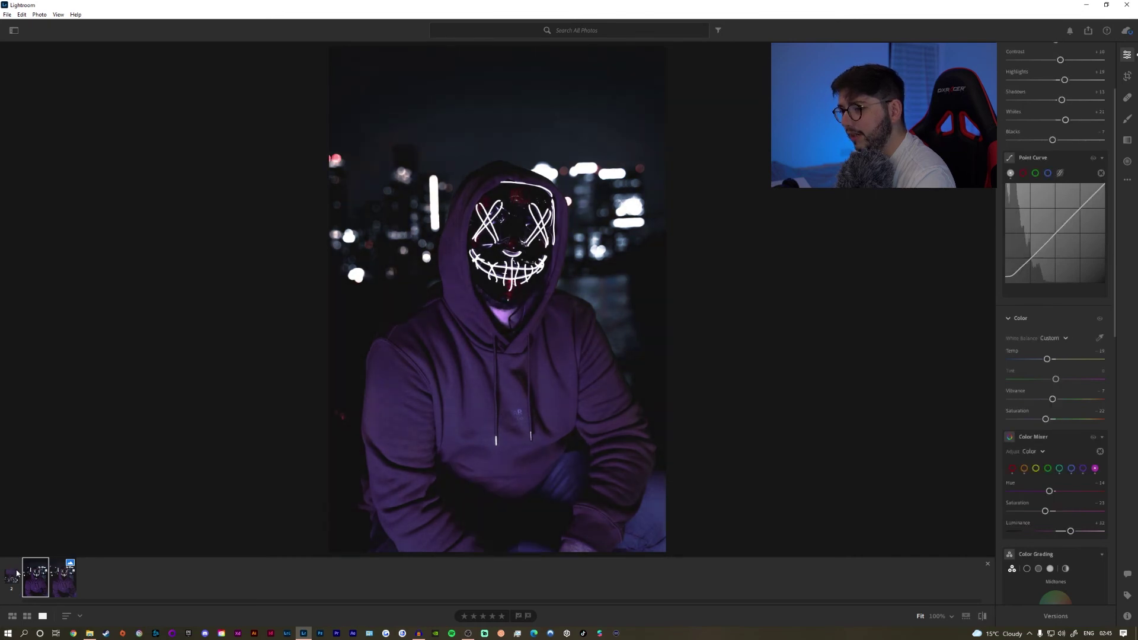
Step: Examine the darker variant of the portrait and its unedited original, and view the finished reference edit
{"action": "left_click", "coordinate": [47, 562]}
{"action": "left_click", "coordinate": [17, 580]}
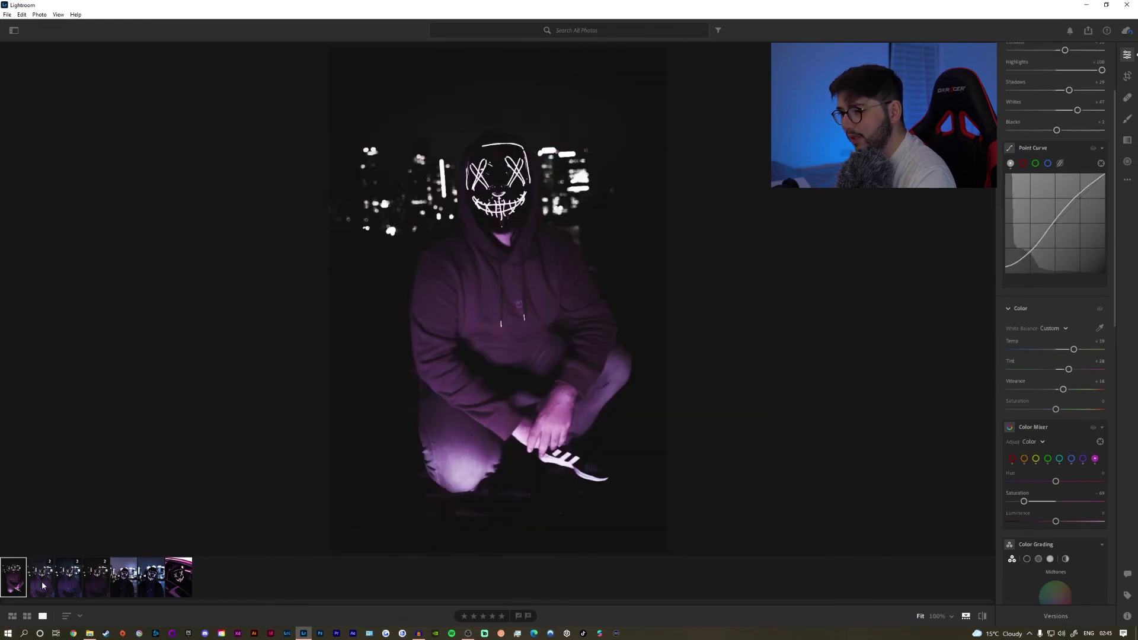
{"action": "key", "text": "Right"}
{"action": "key", "text": "Right"}
{"action": "key", "text": "Right"}
{"action": "key", "text": "backslash"}
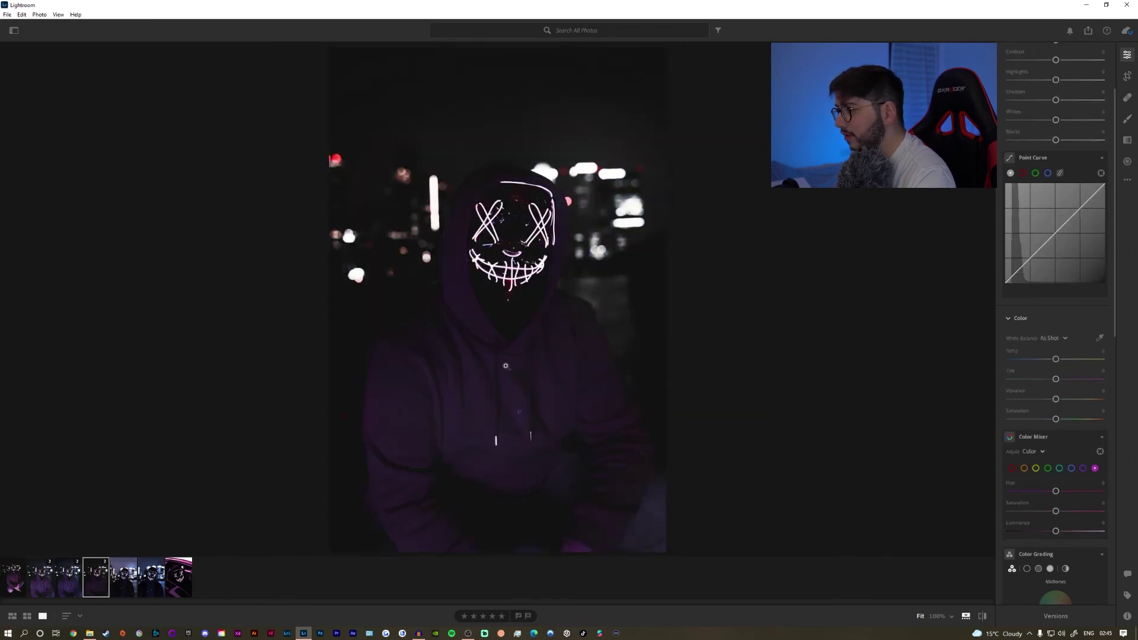
{"action": "left_click", "coordinate": [99, 584]}
{"action": "key", "text": "backslash"}
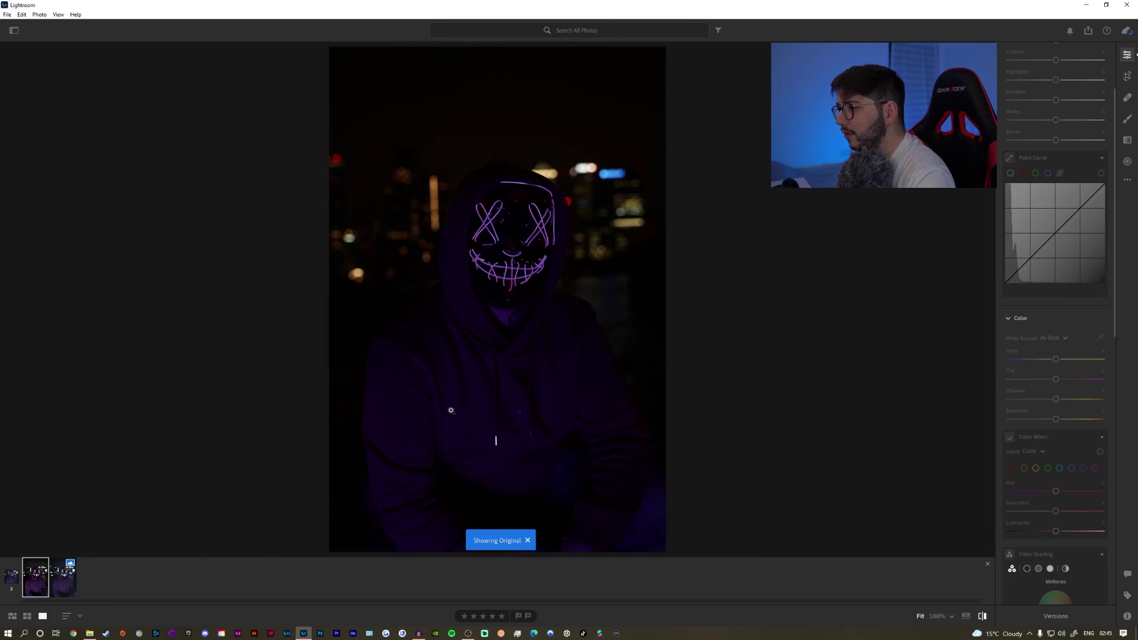
{"action": "key", "text": "backslash"}
{"action": "left_click", "coordinate": [66, 577]}
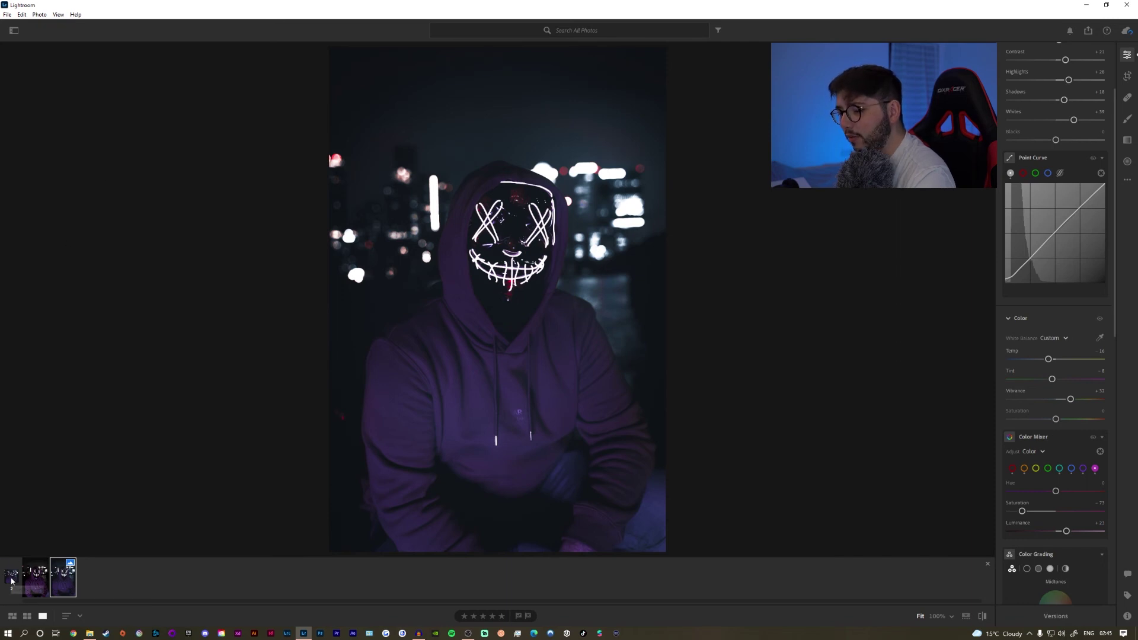
Step: Check the finished reference edit, return to the retouched portrait and cool its white balance temperature slightly
{"action": "left_click", "coordinate": [11, 579]}
{"action": "left_click", "coordinate": [35, 582]}
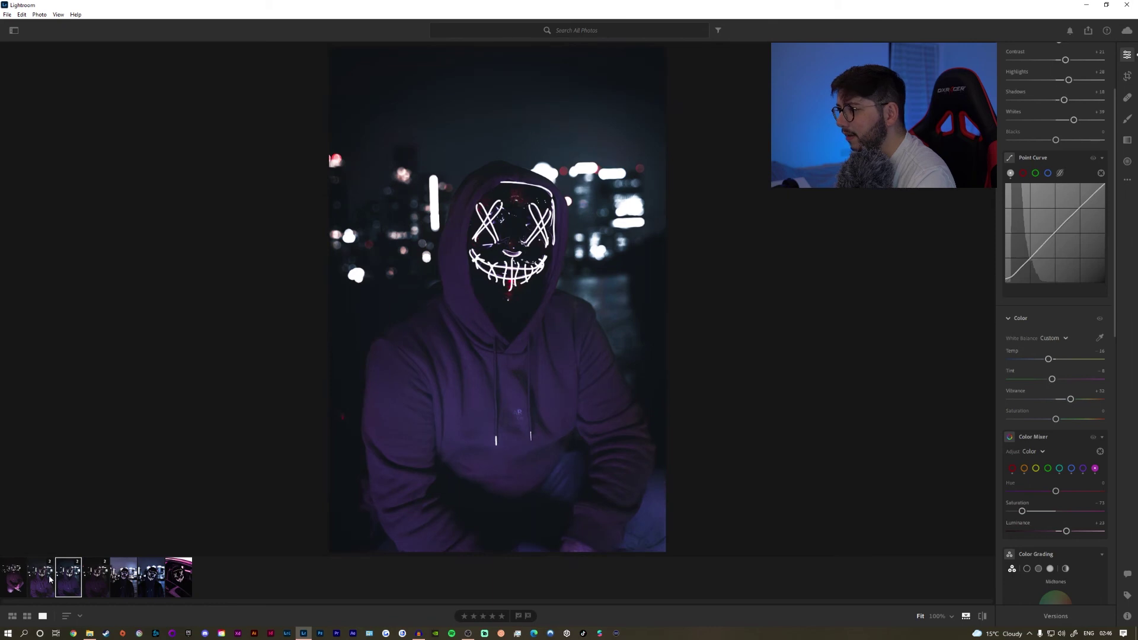
{"action": "left_click", "coordinate": [73, 578]}
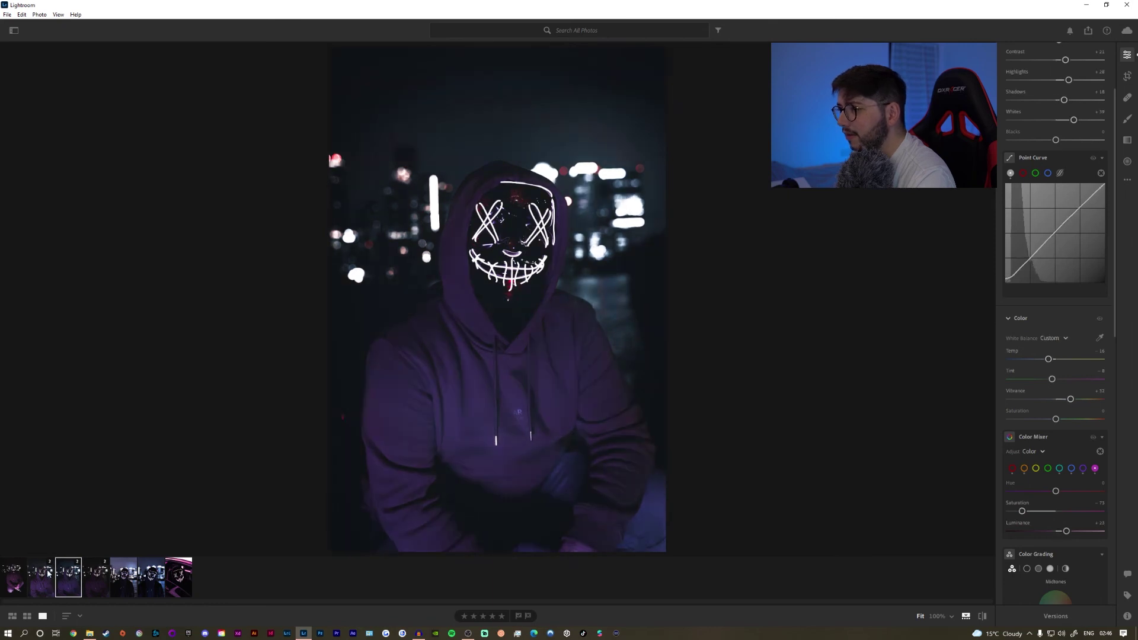
{"action": "left_click", "coordinate": [47, 573]}
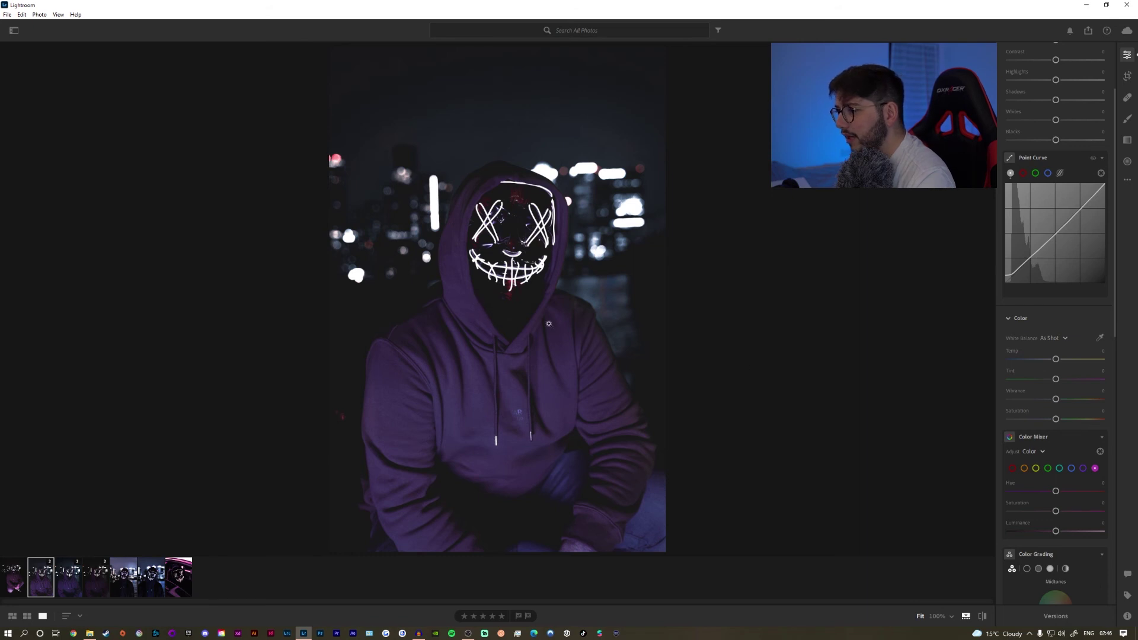
{"action": "left_click_drag", "start_coordinate": [1056, 359], "coordinate": [1053, 360]}
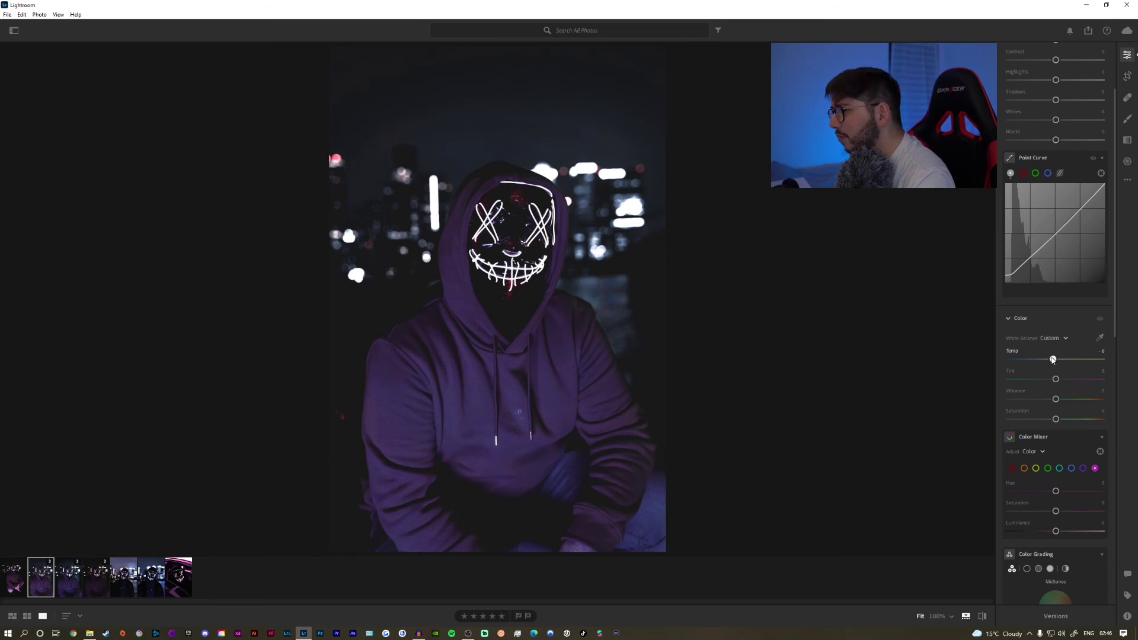